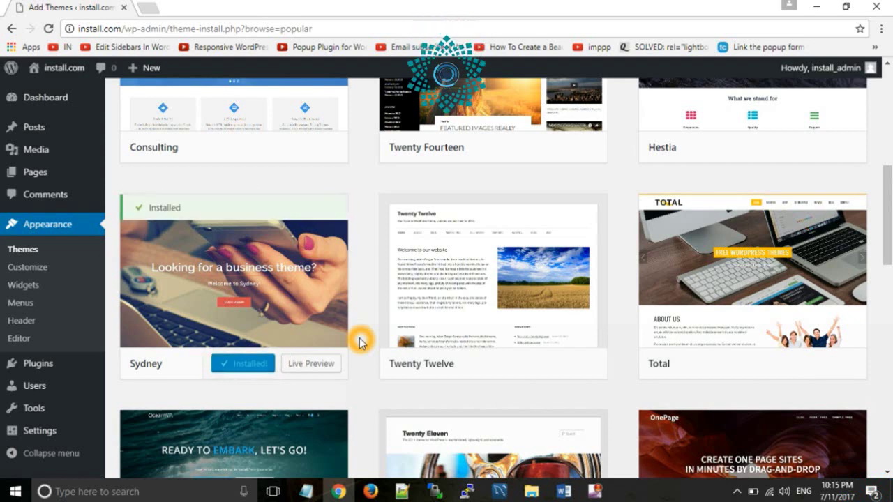
Activate the installed Sydney theme and look over the live site's front page with it.
mouse_move(199, 313)
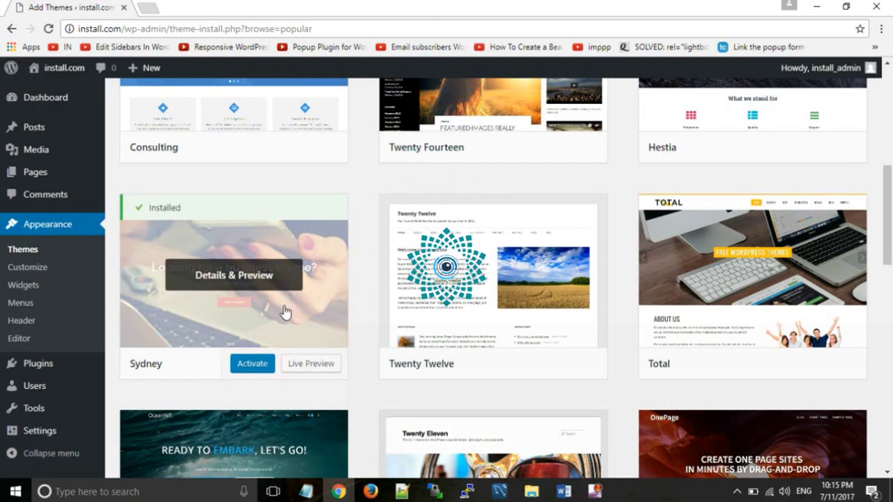
left_click(249, 370)
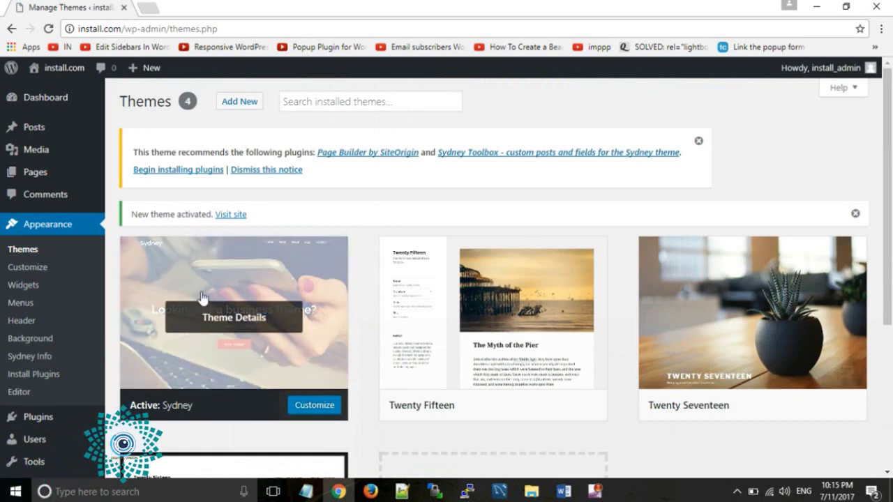
left_click(98, 108)
mouse_move(64, 69)
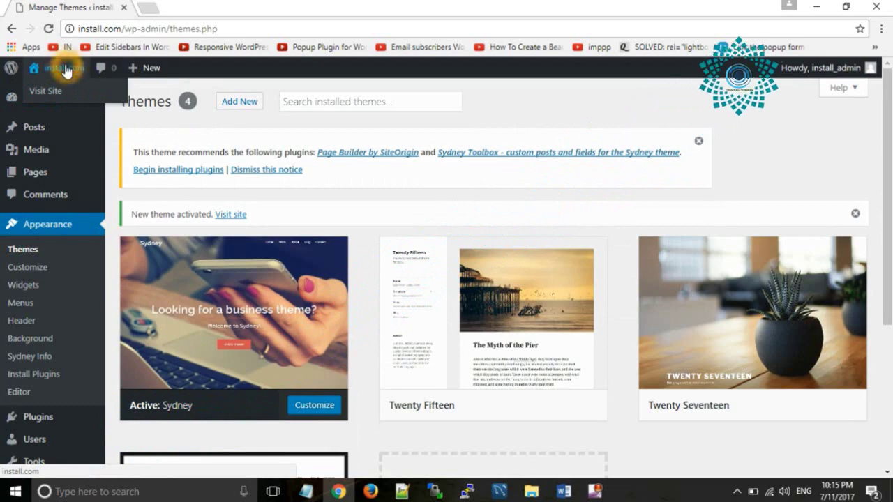
left_click(65, 69)
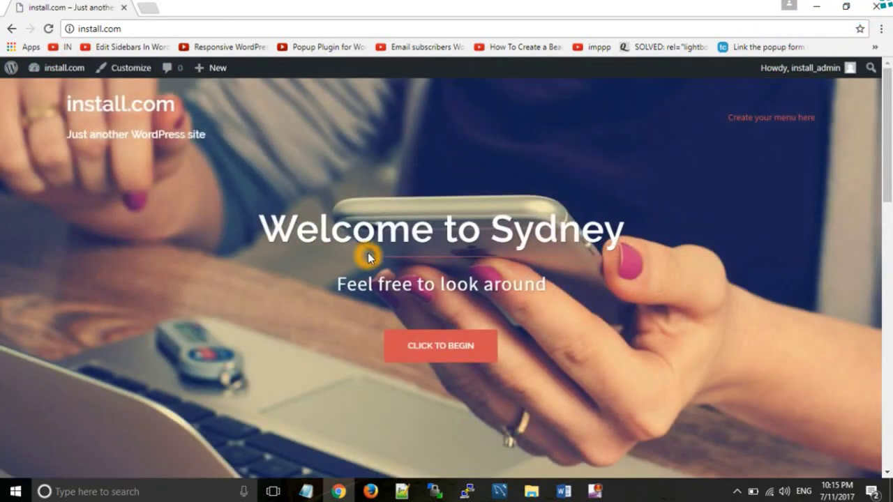
scroll(367, 252, "down", 5)
scroll(367, 253, "up", 4)
scroll(368, 252, "up", 2)
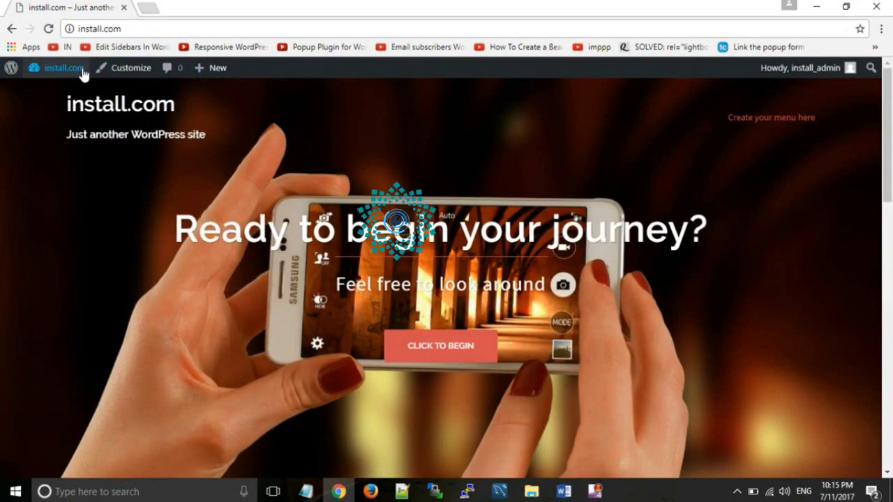
Return to theme management and open the form for uploading a new theme in .zip format.
mouse_move(66, 68)
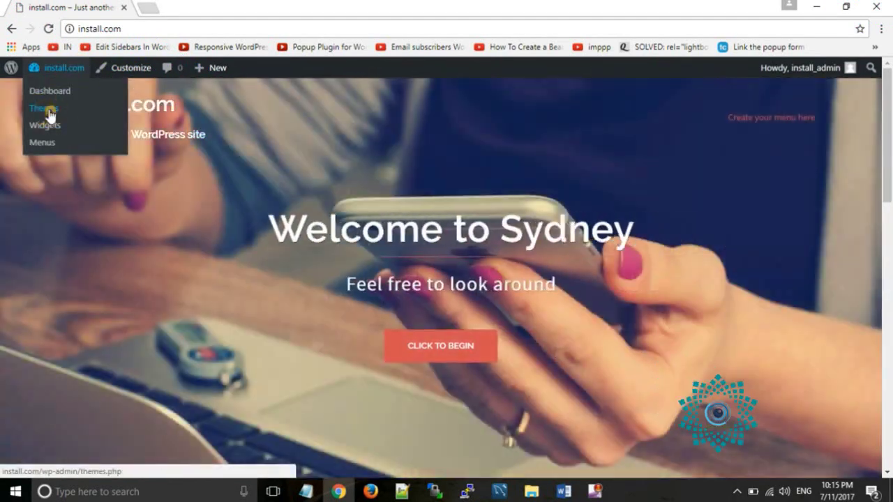
left_click(47, 108)
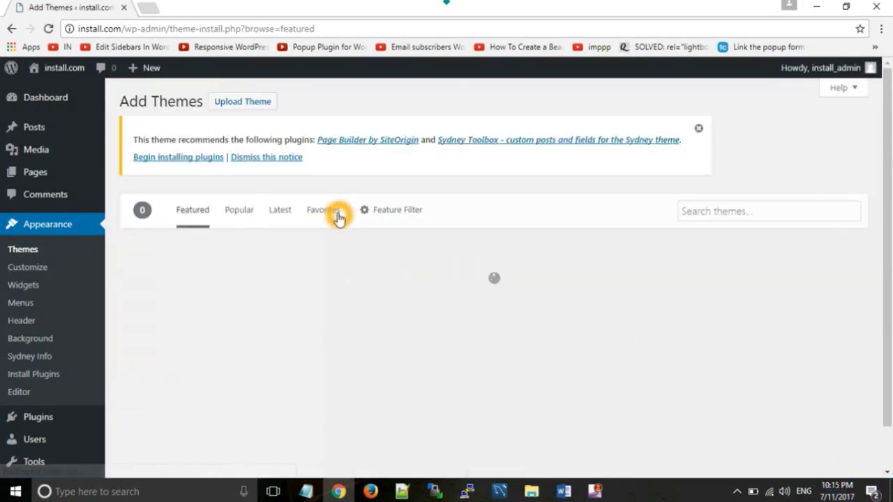
left_click(247, 104)
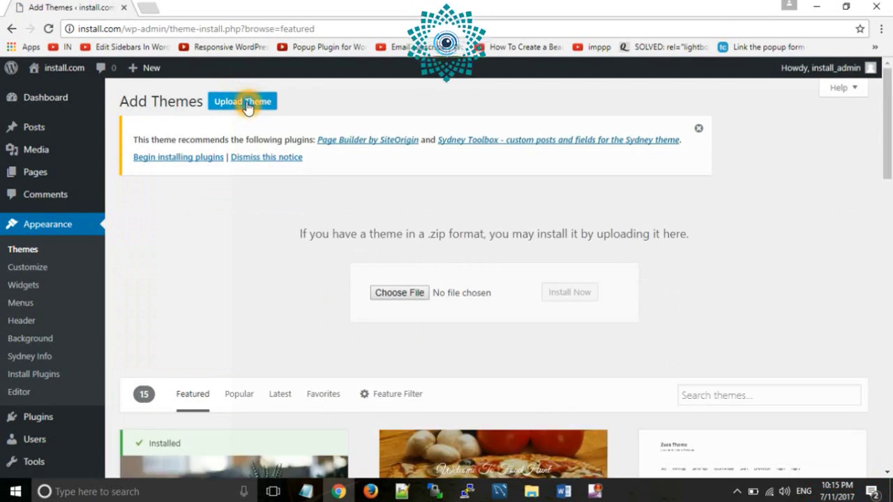
left_click(433, 295)
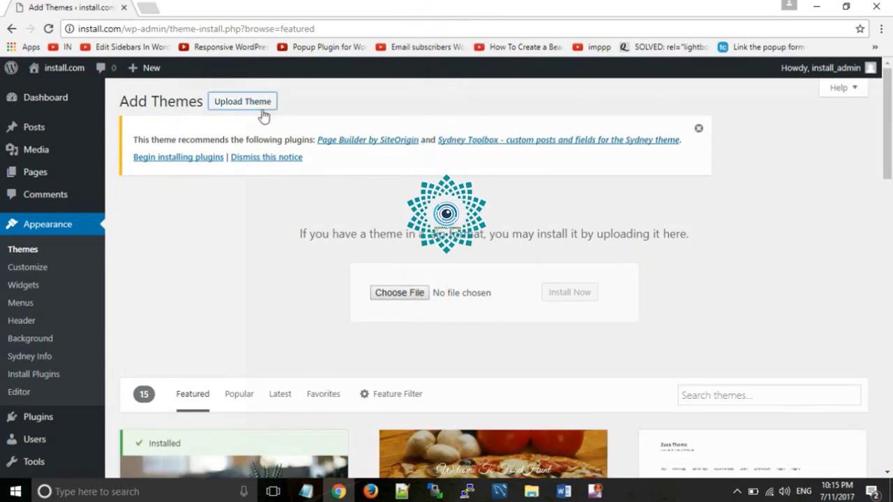
Choose arcade-basic.1.1.0 from the Themes folder in Downloads and install it as an uploaded theme.
left_click(390, 293)
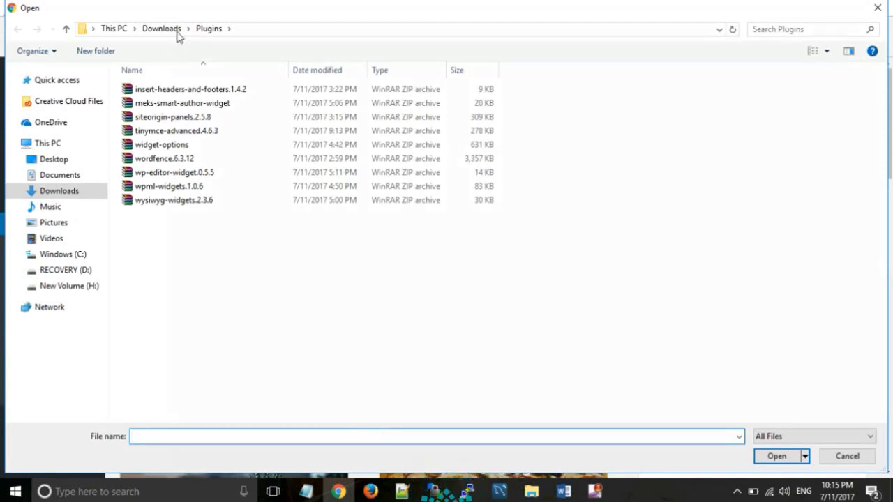
left_click(162, 29)
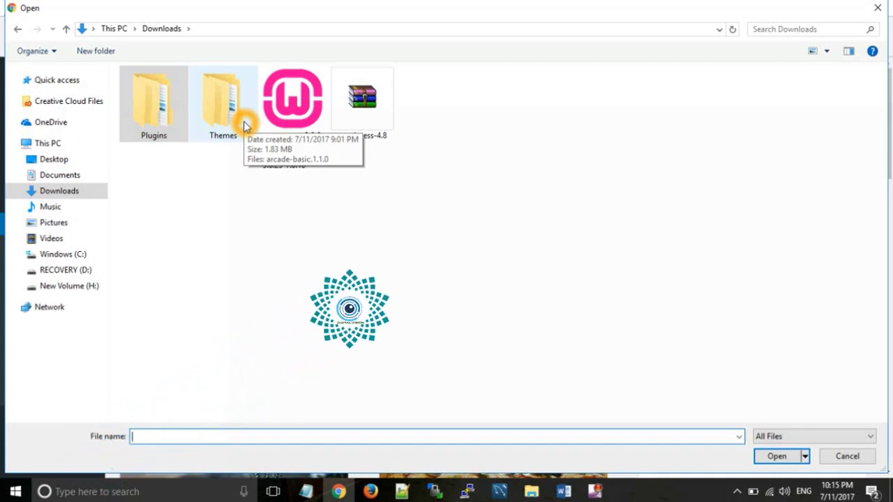
left_click(245, 125)
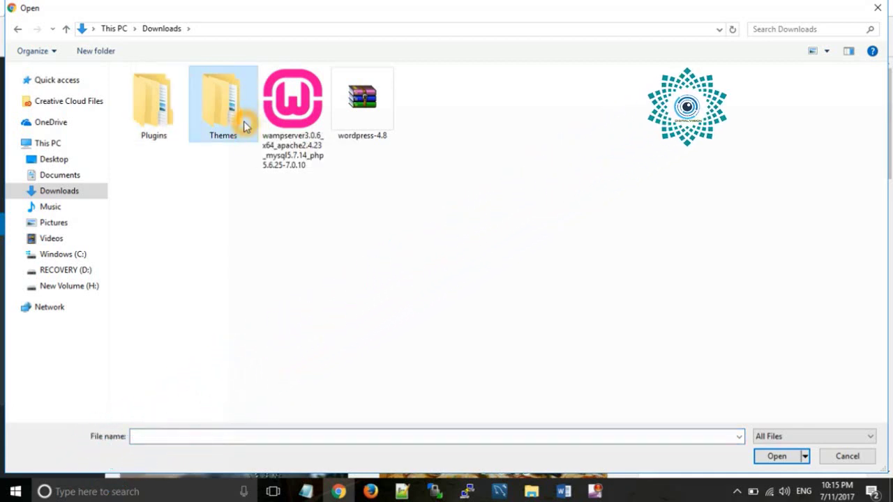
double_click(245, 125)
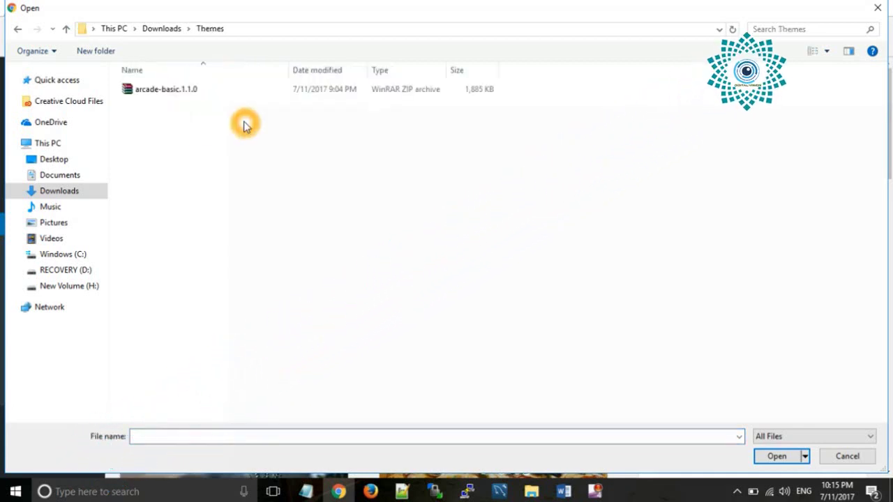
left_click(177, 92)
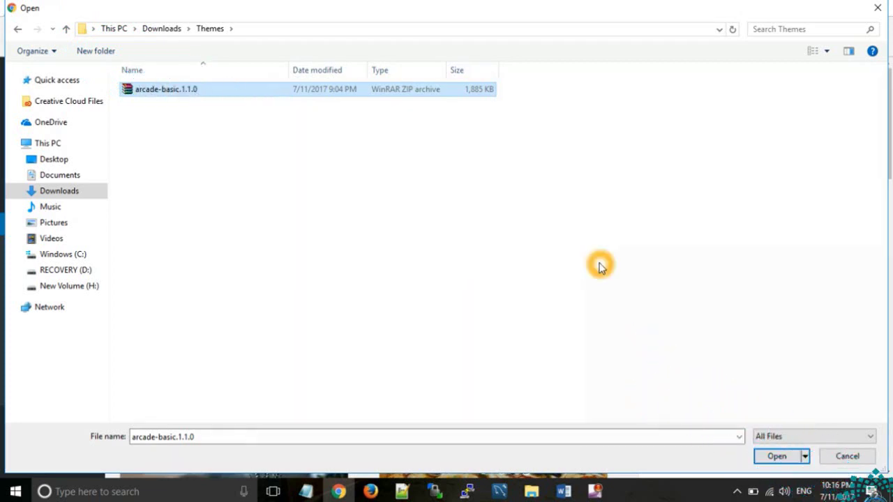
left_click(776, 456)
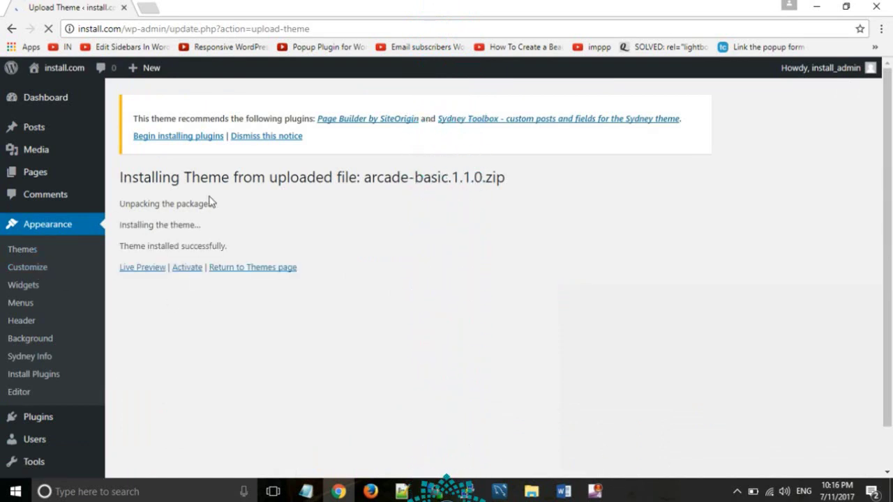
Activate the Arcade Basic theme and look through the live site's front page down to the footer.
left_click(187, 265)
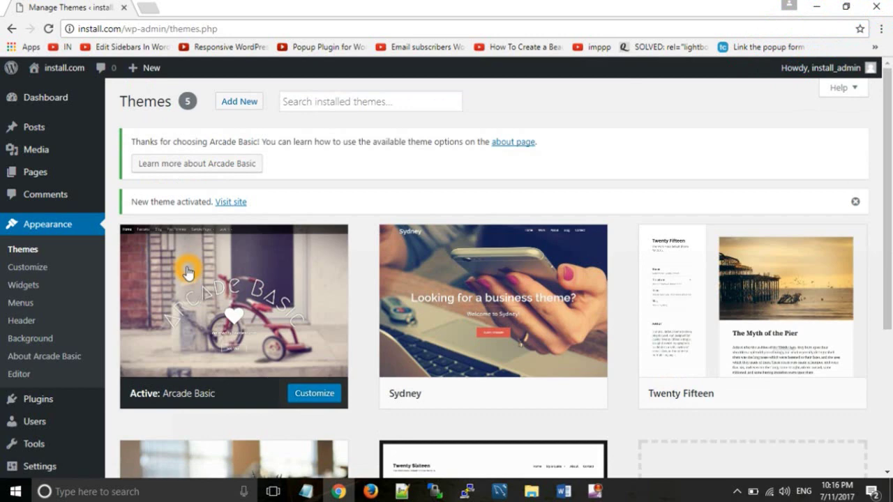
mouse_move(61, 70)
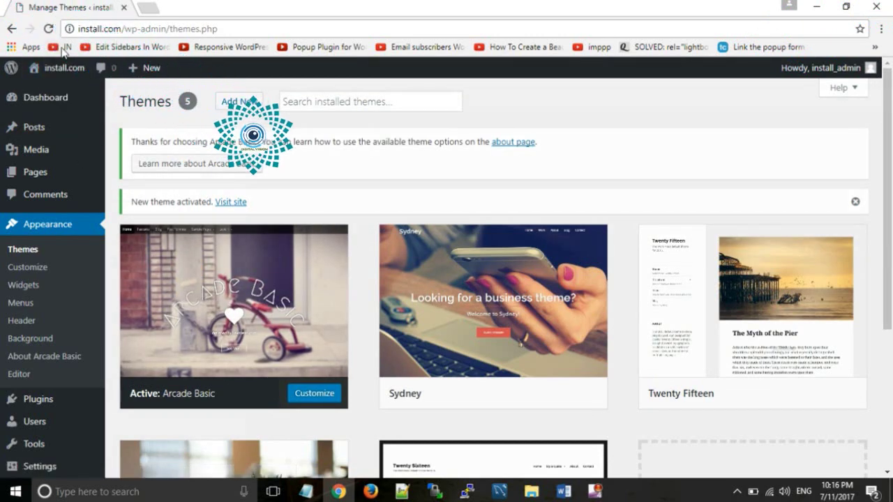
left_click(62, 68)
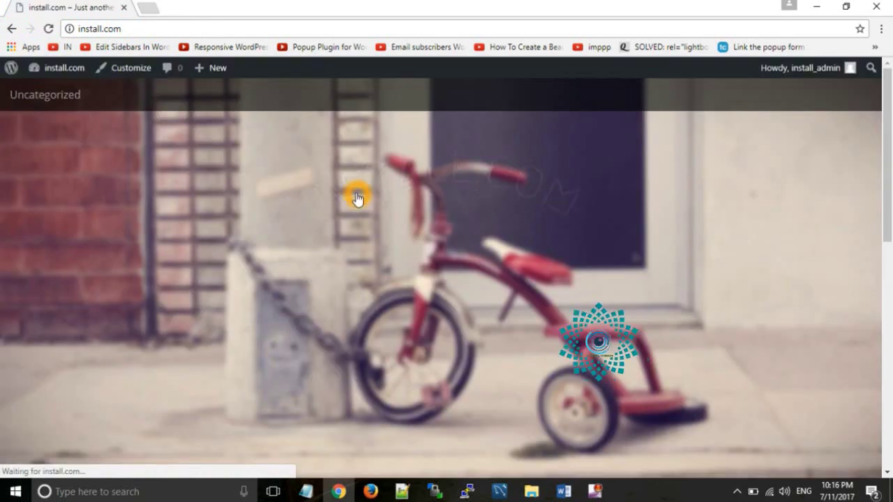
scroll(357, 199, "down", 10)
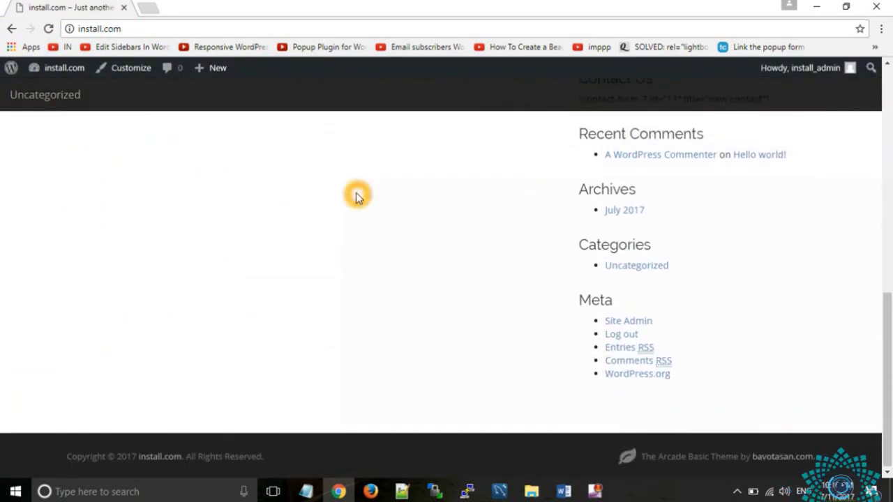
scroll(356, 199, "up", 10)
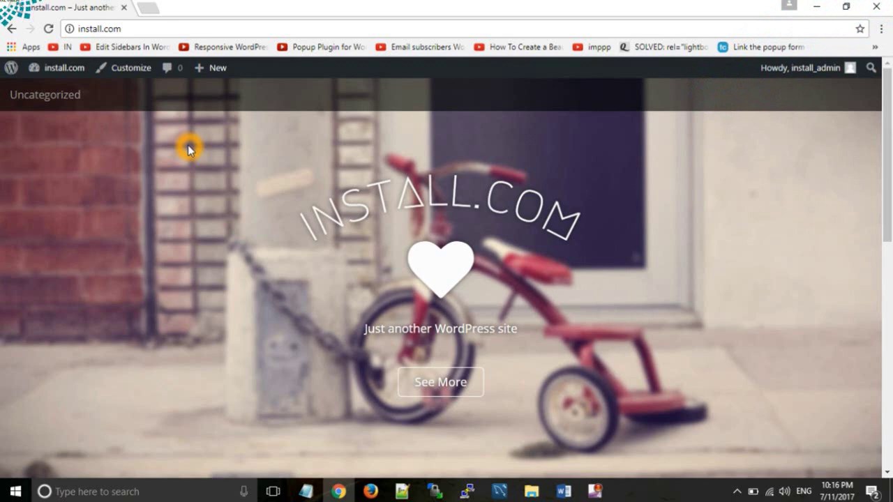
From the site's dashboard, find Contact Form 7 among the popular plugins to add, install it and activate it.
mouse_move(34, 68)
left_click(49, 91)
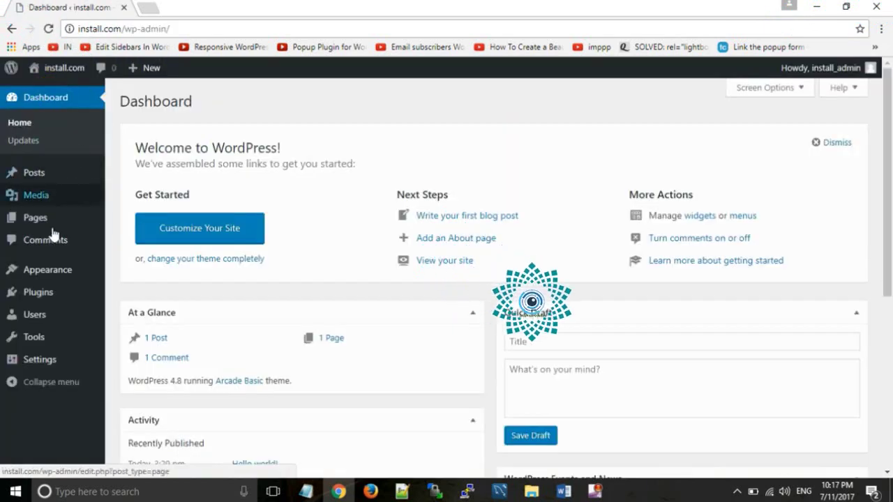
mouse_move(38, 299)
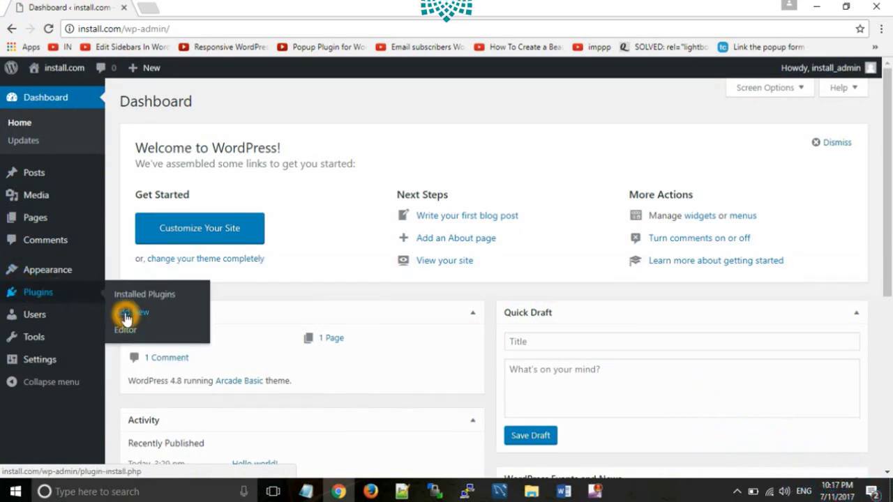
left_click(127, 315)
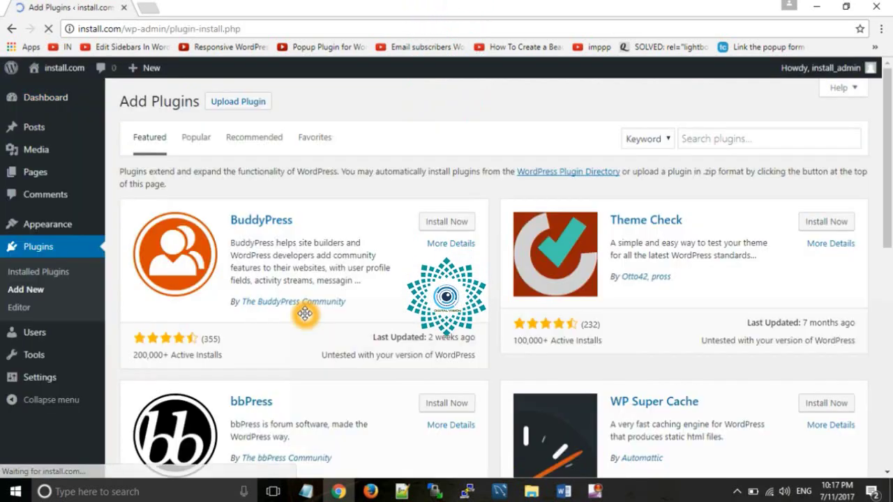
left_click(387, 255)
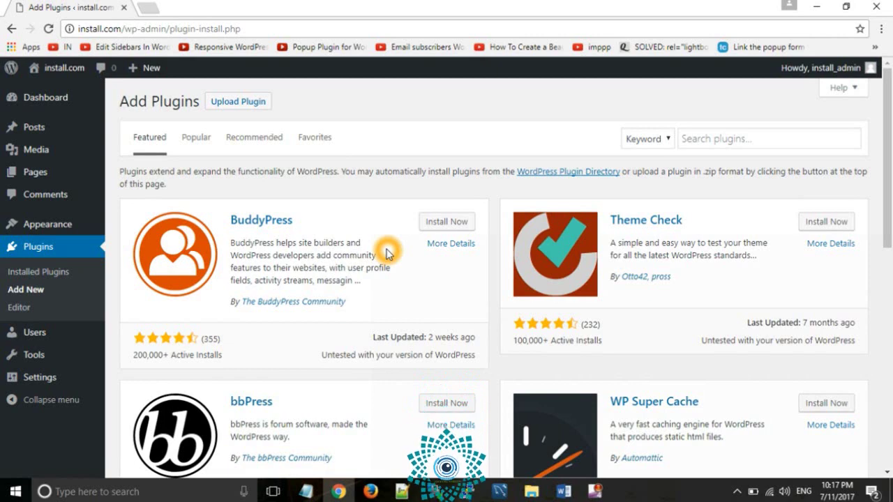
left_click(192, 139)
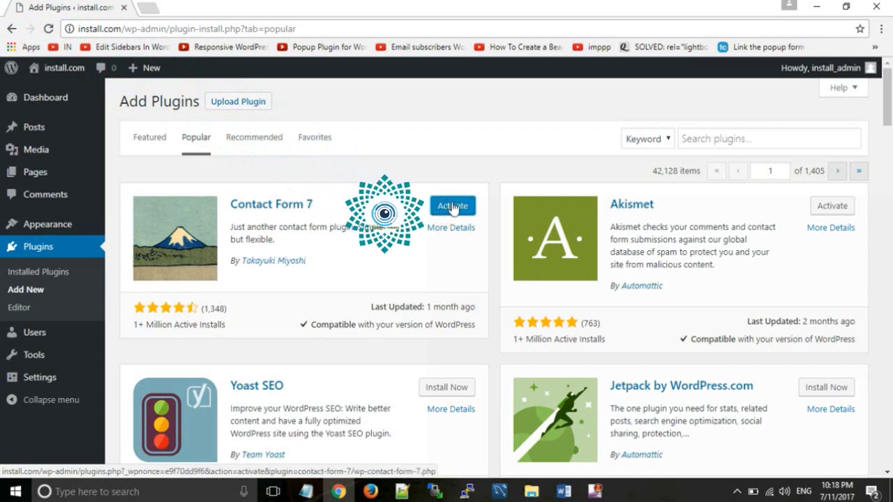
left_click(453, 207)
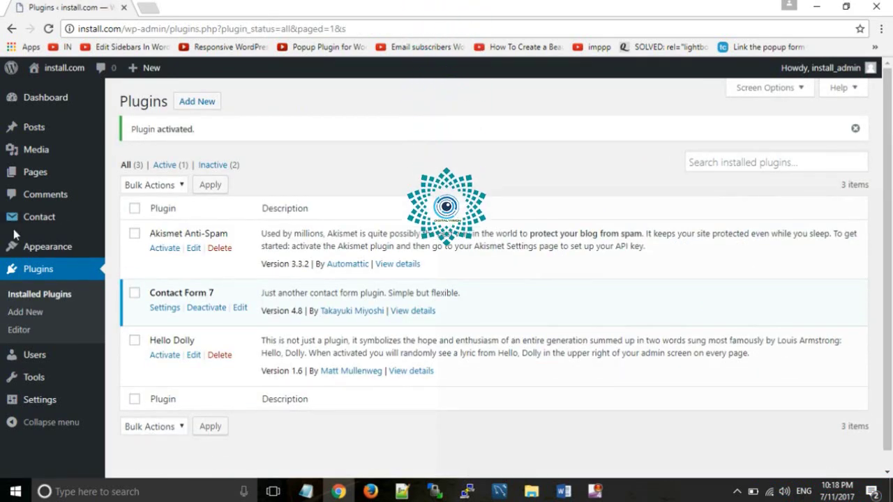
Start a new contact form and title it "New Contact".
mouse_move(43, 222)
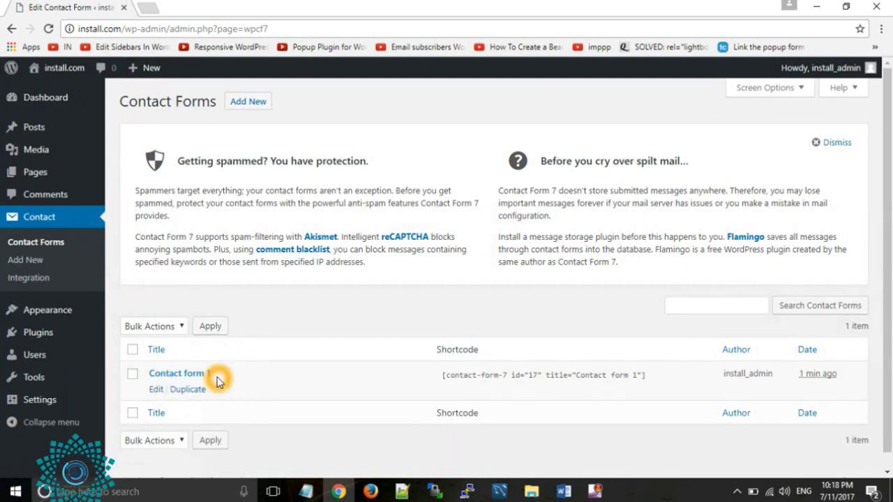
left_click(28, 260)
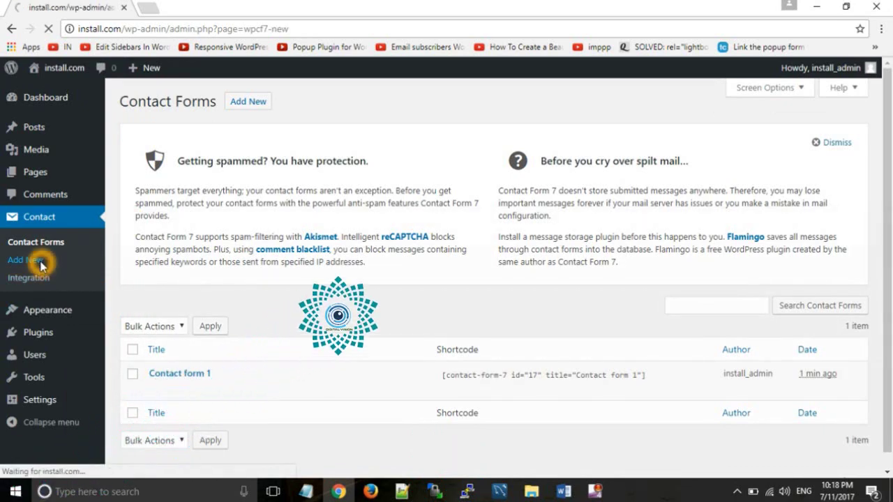
left_click(240, 133)
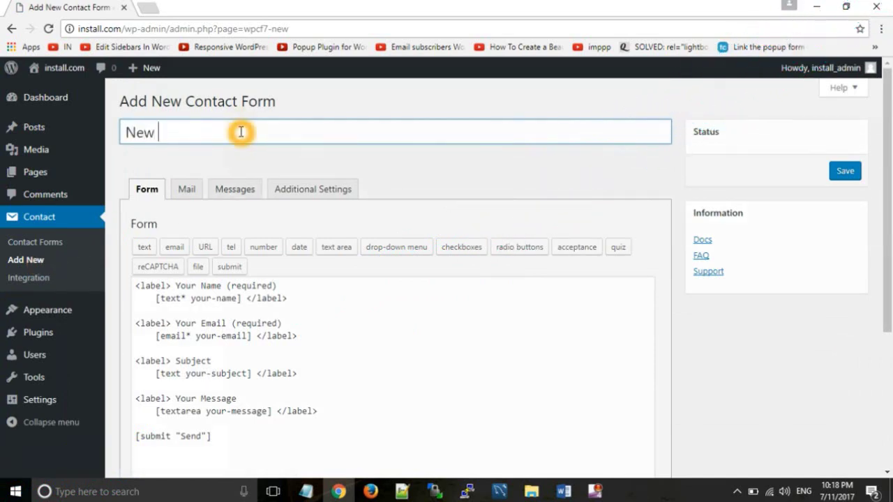
type("New Contact")
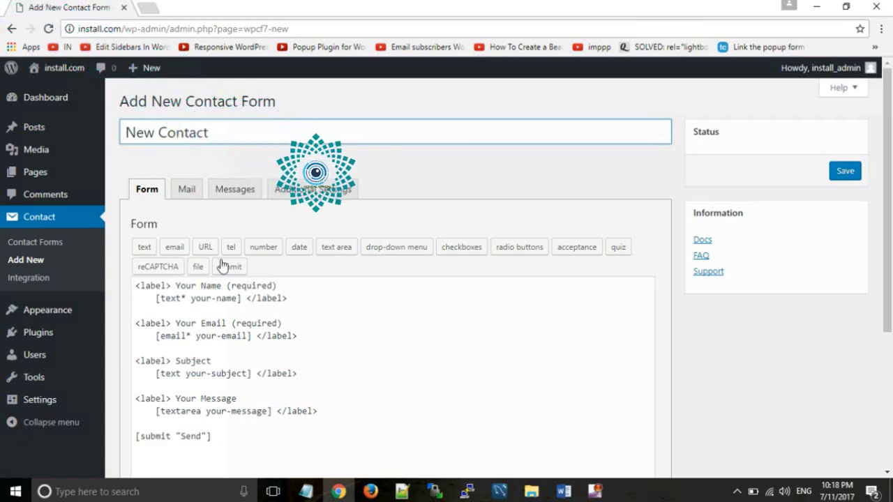
Insert "Enter" before "Your Name" and "Your Email" in the form template's labels.
left_click(173, 290)
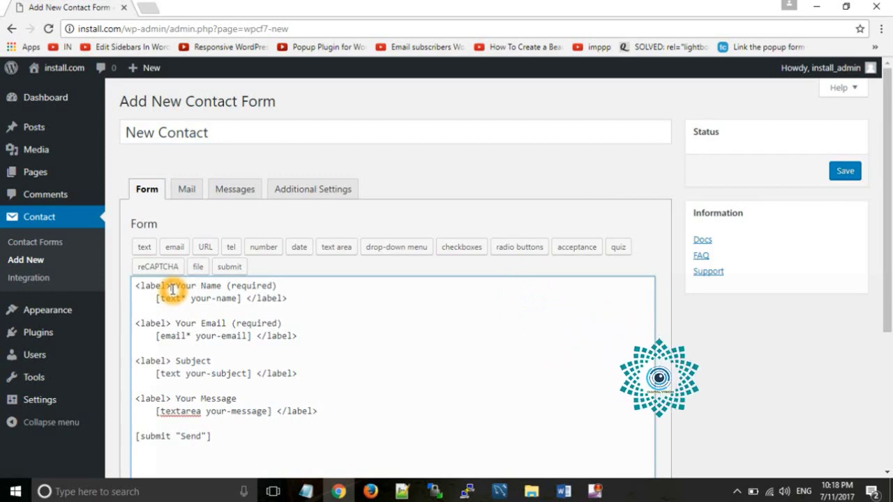
type("Enter")
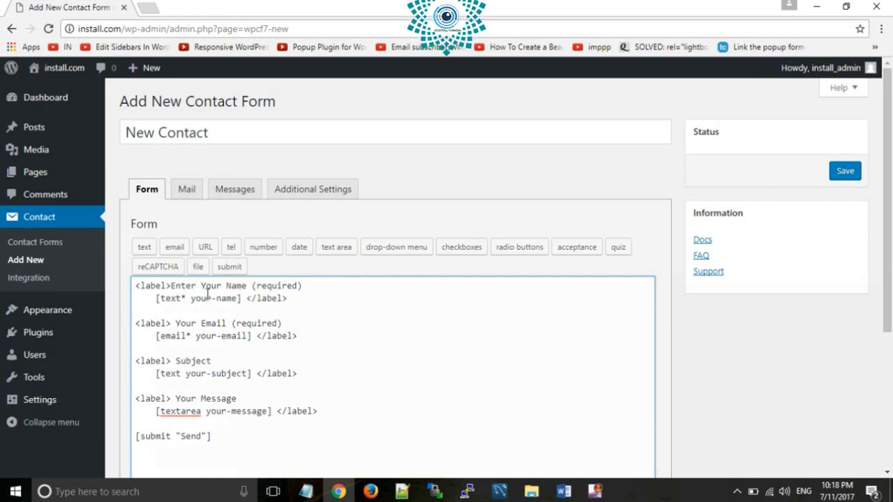
left_click(252, 299)
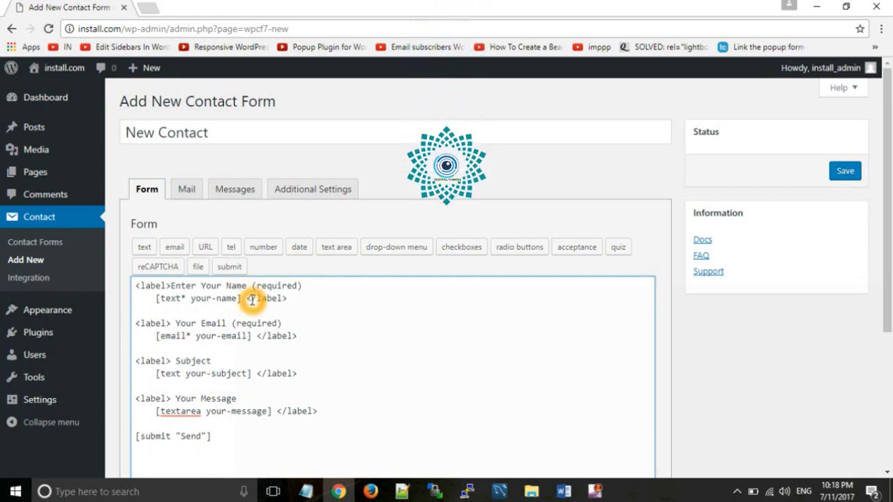
left_click(174, 322)
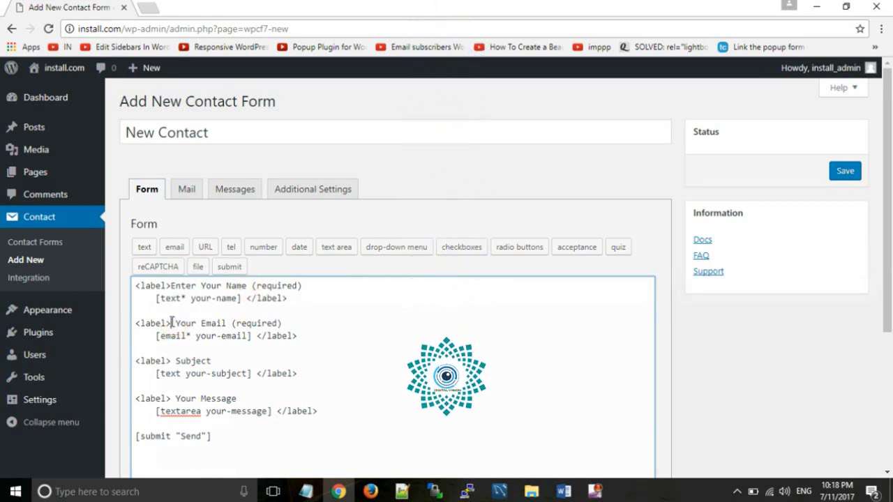
type("Enter")
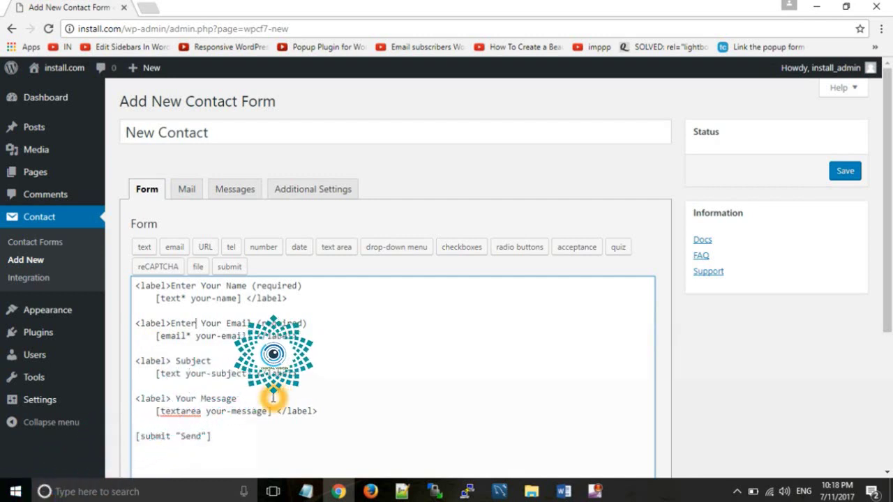
Save the New Contact form and copy its shortcode from the list of contact forms.
scroll(273, 397, "down", 3)
left_click(136, 446)
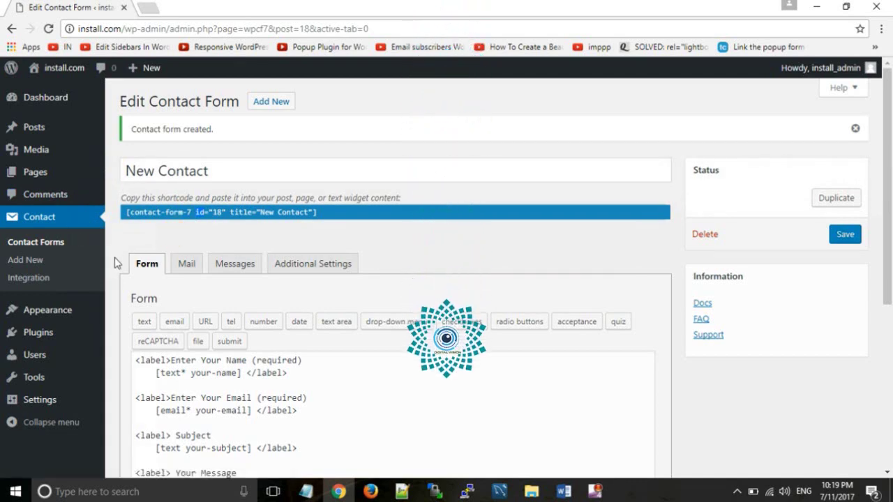
mouse_move(61, 308)
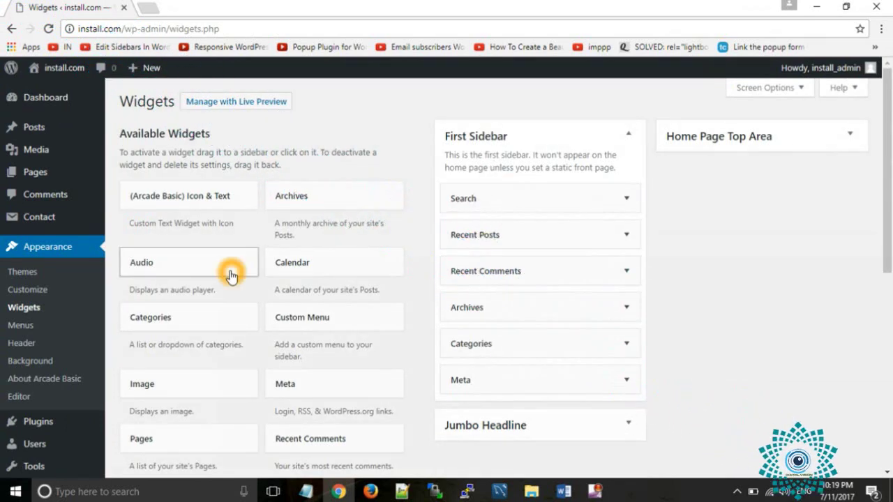
left_click(44, 220)
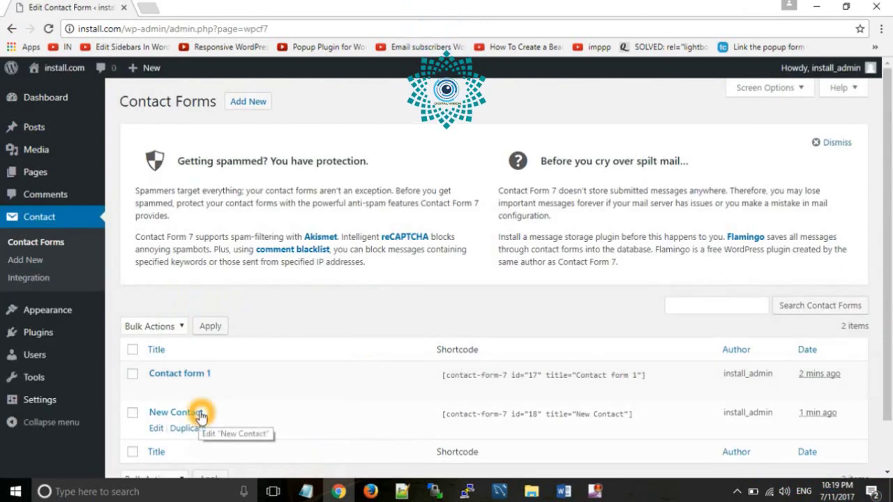
left_click(506, 404)
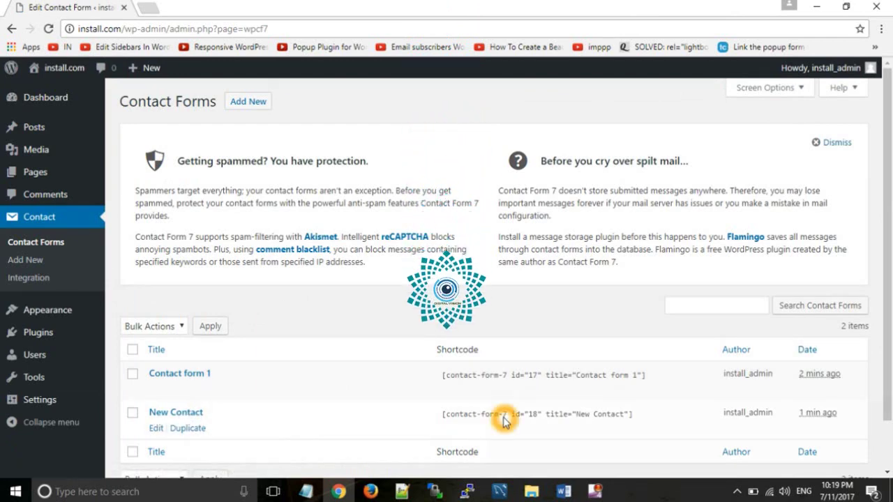
triple_click(505, 414)
right_click(504, 420)
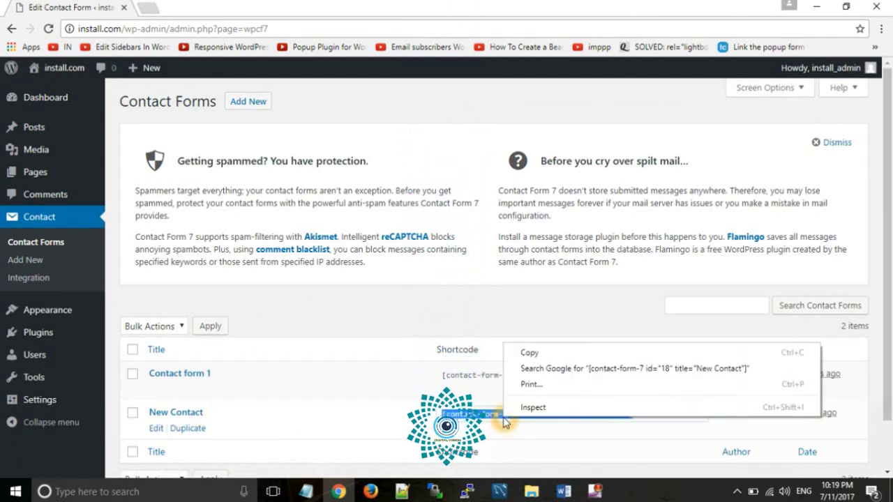
left_click(528, 353)
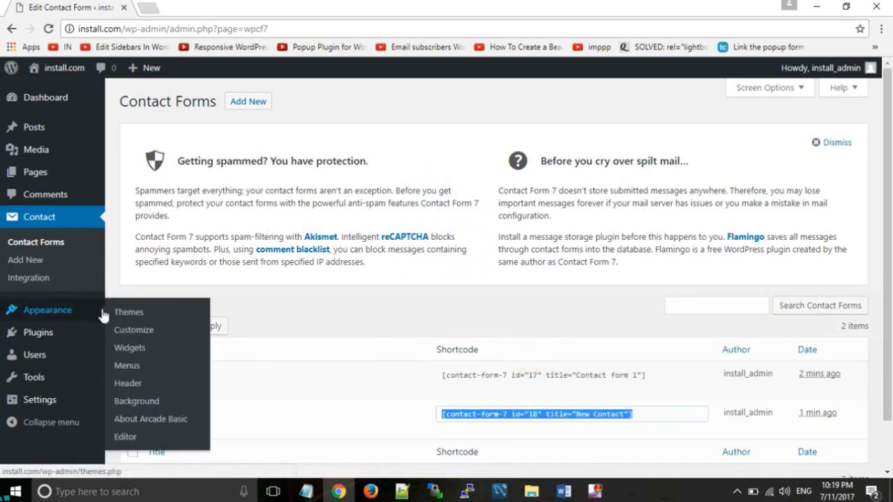
On the Widgets page, add a Text widget to the First Sidebar below Recent Posts.
left_click(133, 351)
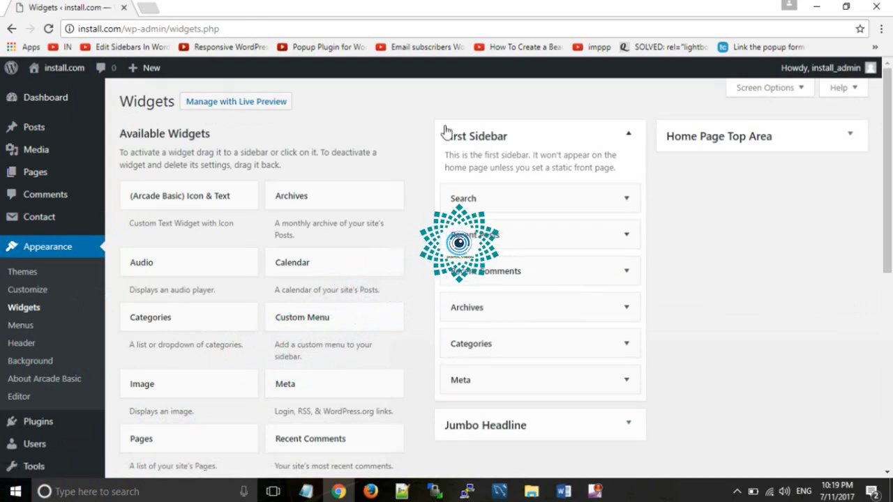
scroll(425, 332, "down", 2)
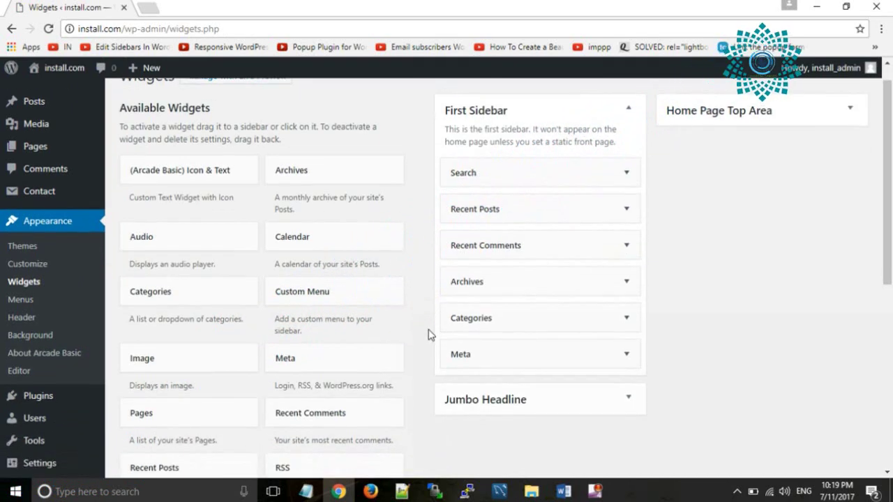
scroll(427, 331, "down", 2)
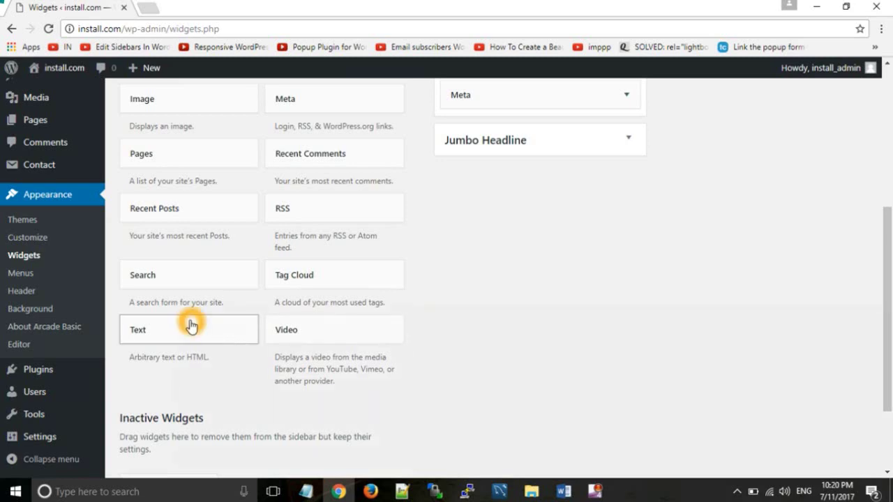
left_click_drag(245, 295, 512, 233)
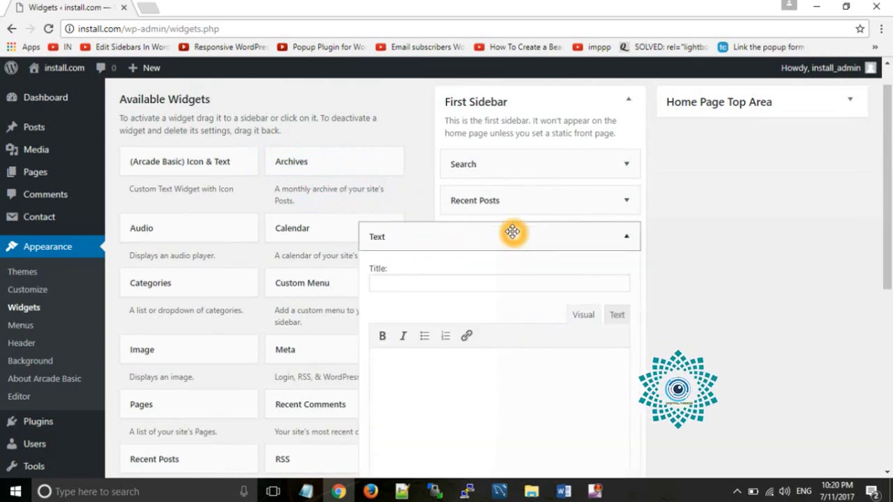
Title the text widget "Contact Us", paste the New Contact form's shortcode as its content, then save and close the widget.
left_click(505, 283)
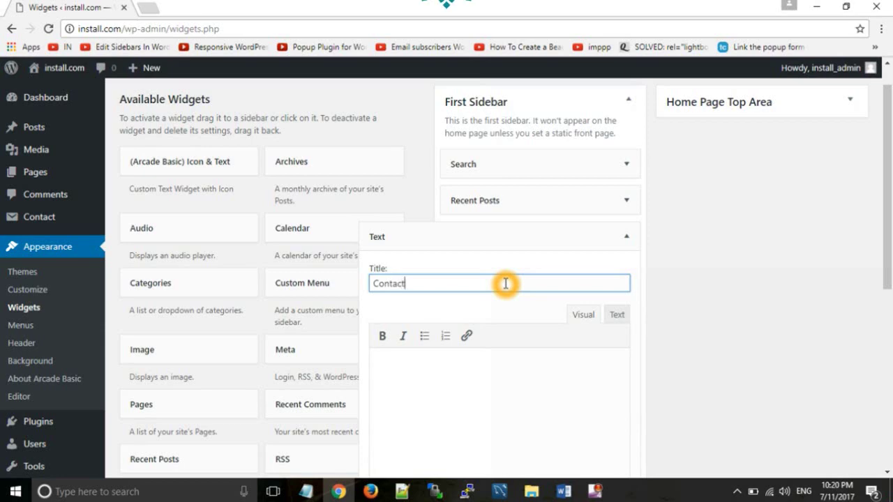
left_click(430, 376)
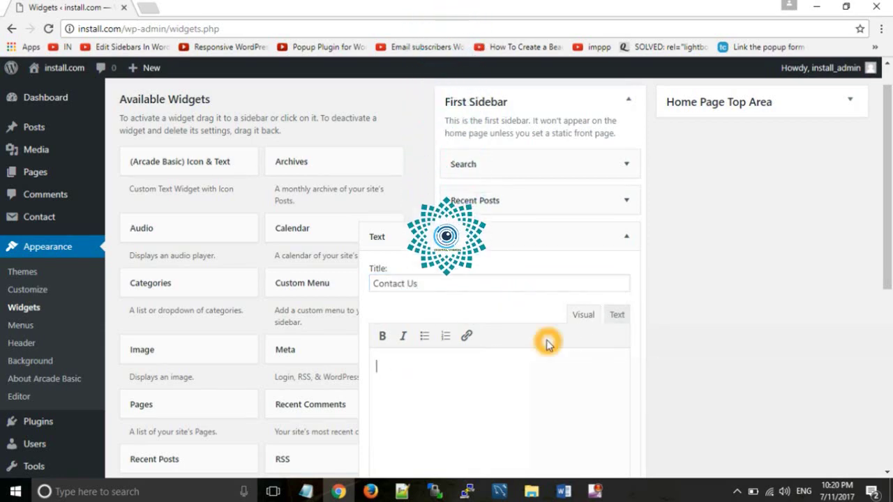
key("ctrl+v")
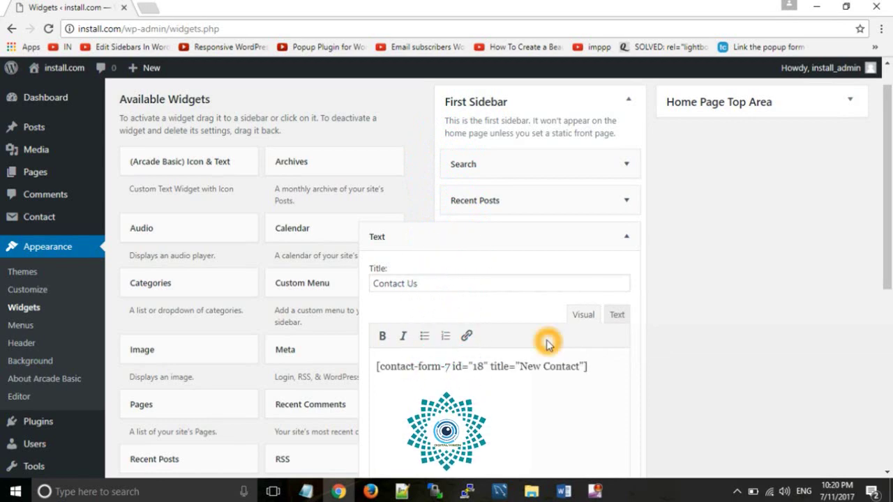
scroll(688, 333, "down", 2)
left_click(616, 363)
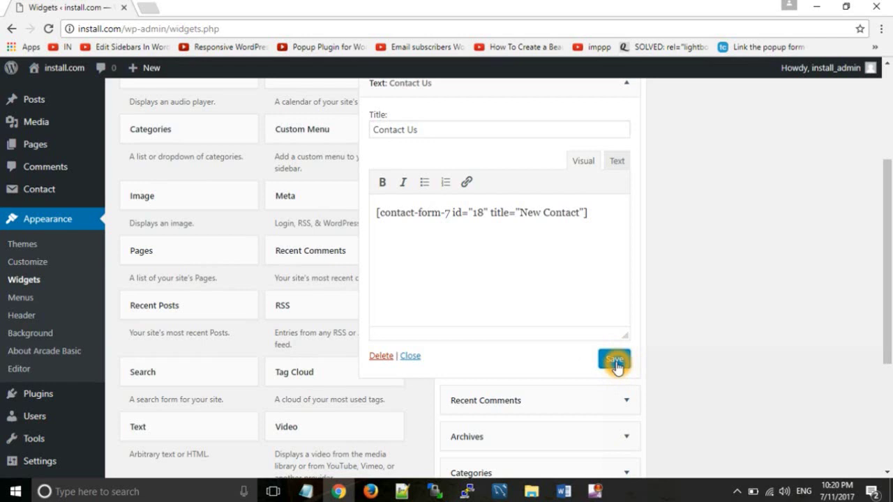
left_click(412, 356)
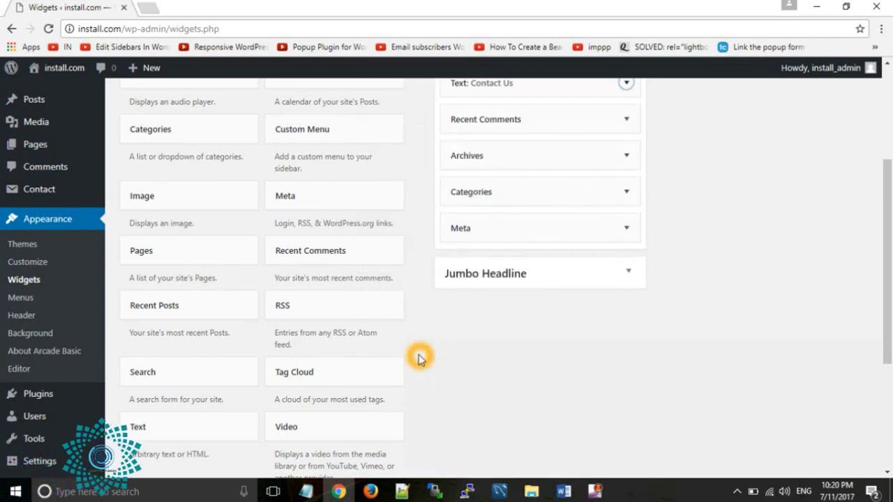
Visit the live site and examine the Contact Us form in the front page's sidebar.
mouse_move(50, 69)
left_click(45, 90)
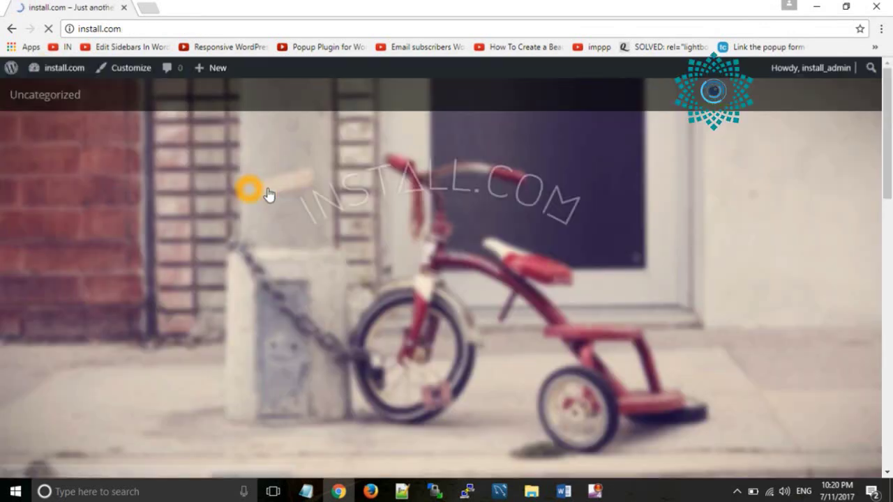
scroll(518, 339, "down", 10)
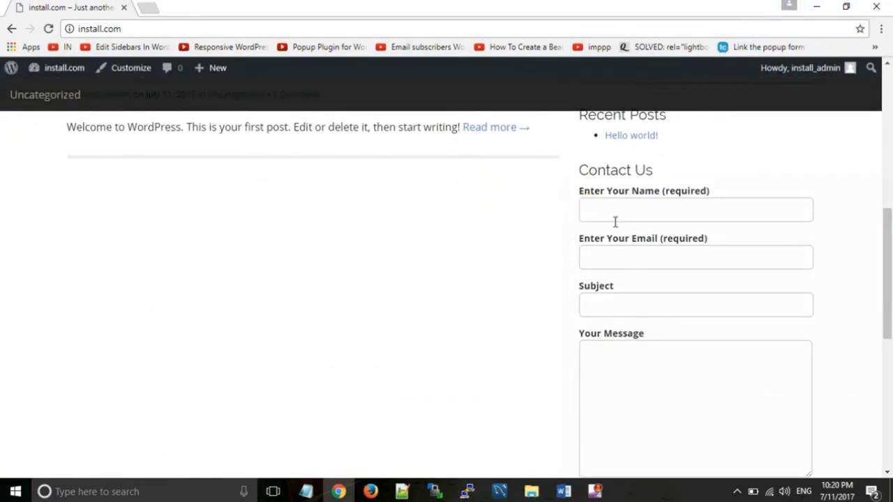
scroll(663, 305, "down", 4)
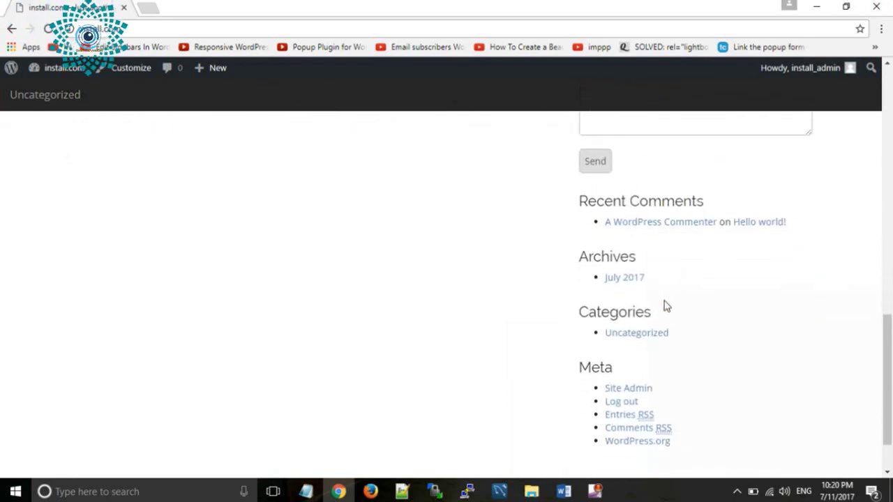
scroll(664, 305, "up", 4)
left_click(663, 299)
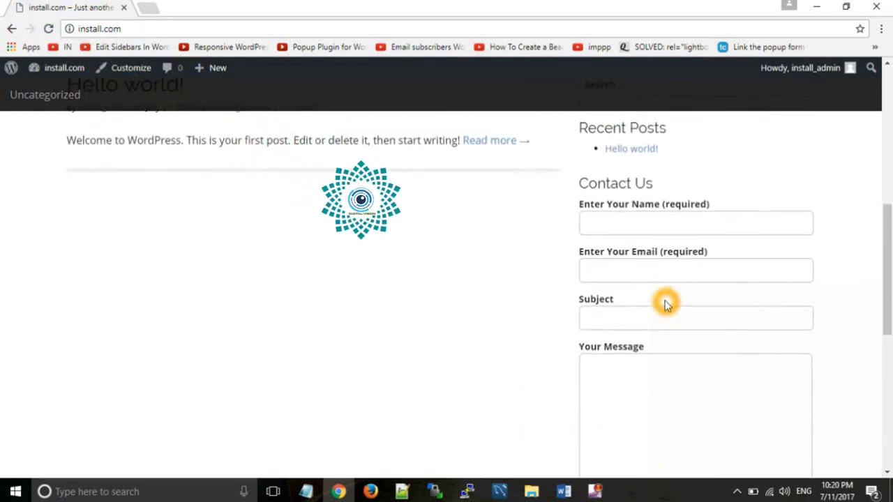
left_click(678, 355)
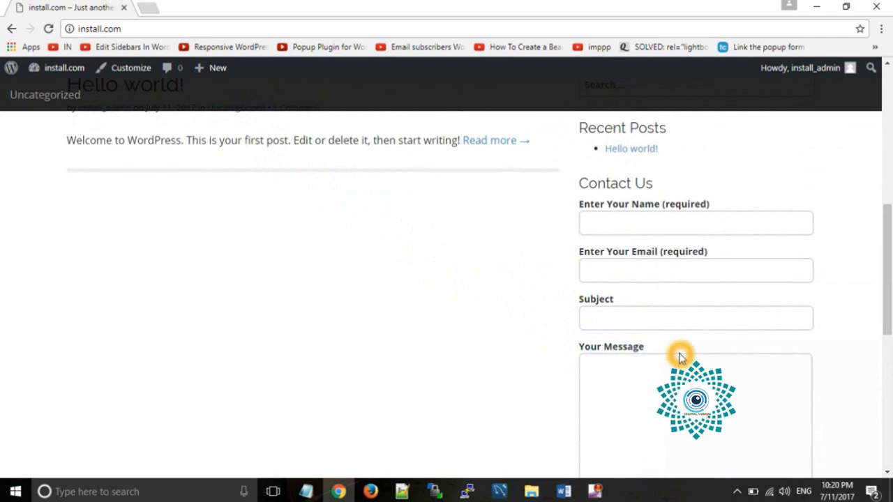
left_click(409, 267)
From the site's dashboard, upload the plugin archive tinymce-advanced.4.6.3 from the Plugins folder in Downloads, install it and activate it.
mouse_move(61, 73)
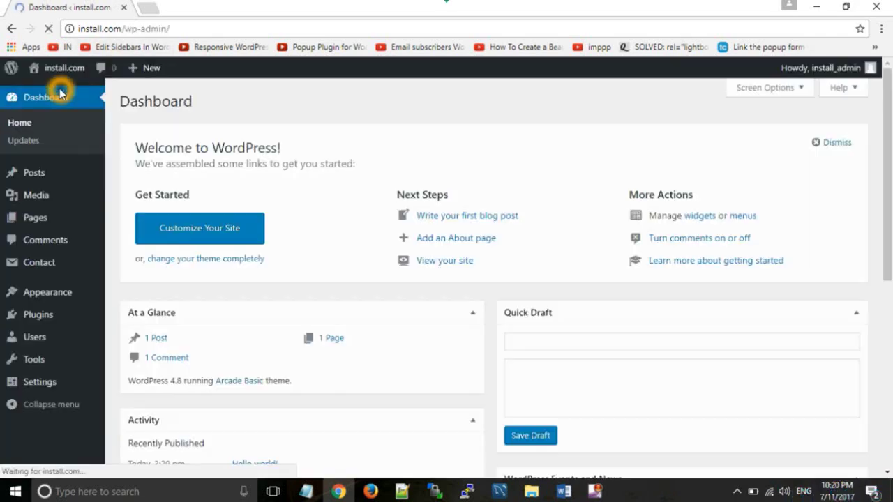
mouse_move(49, 313)
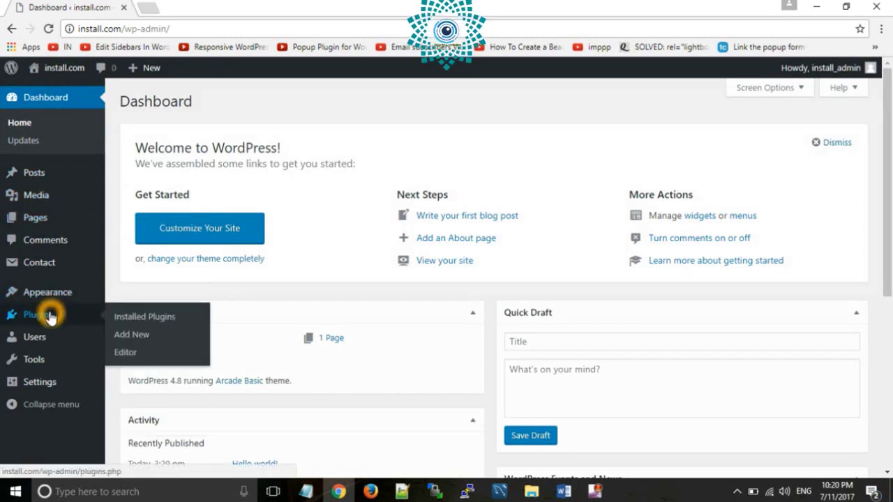
left_click(127, 335)
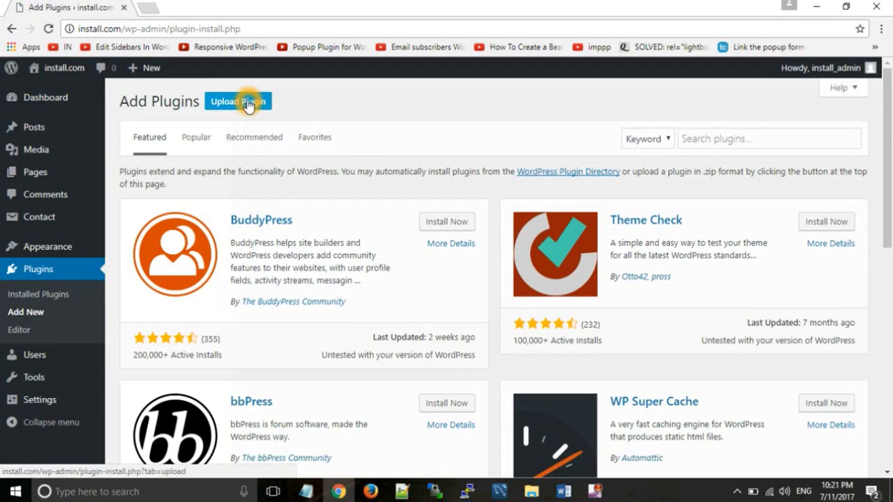
left_click(246, 102)
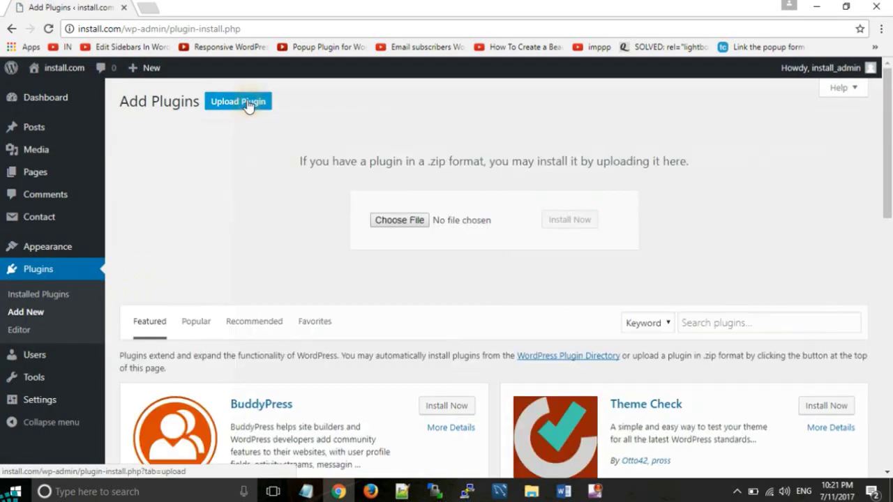
left_click(413, 224)
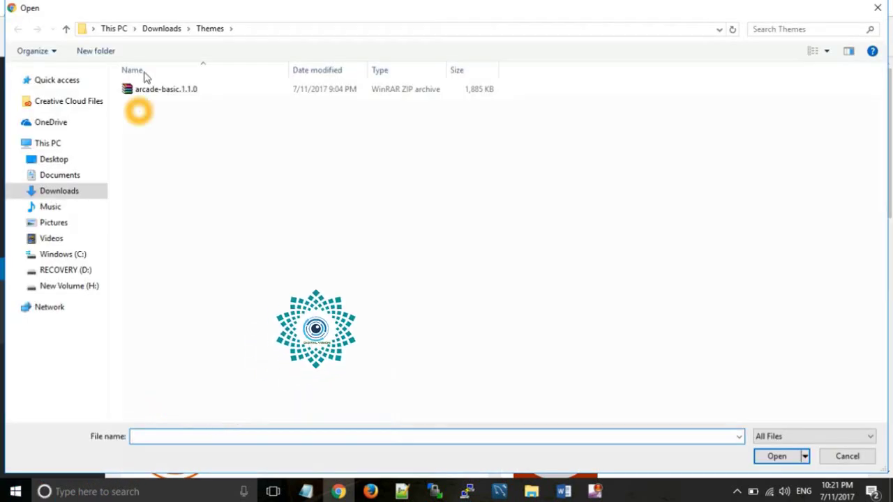
left_click(161, 29)
double_click(155, 118)
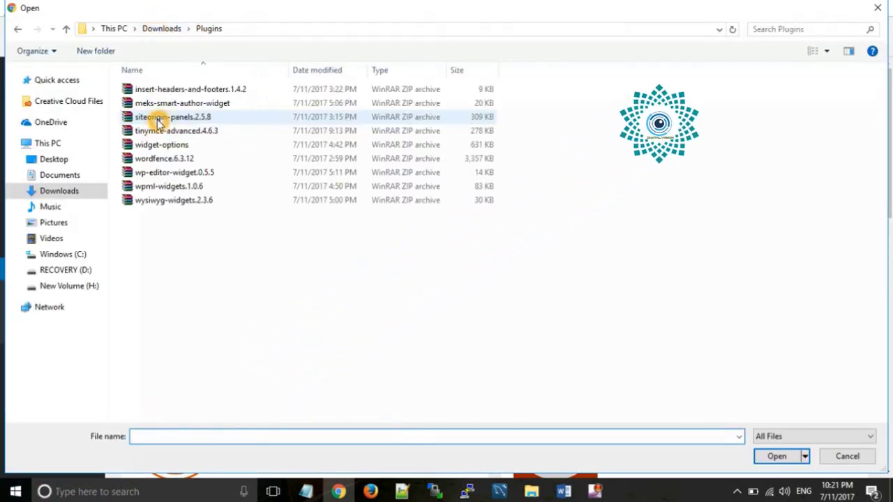
left_click(160, 132)
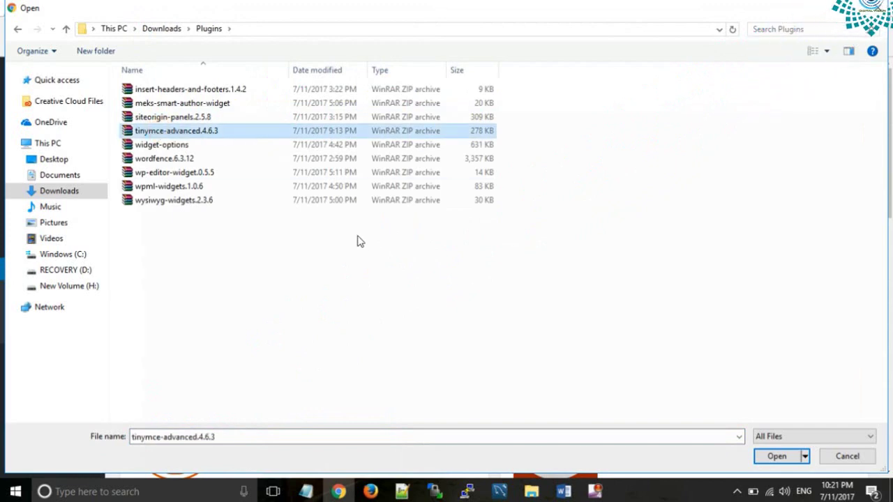
left_click(776, 457)
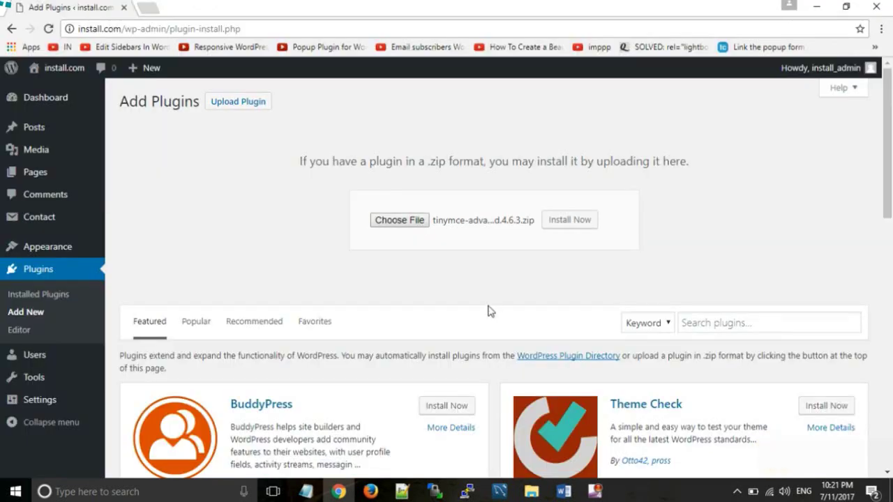
left_click(571, 220)
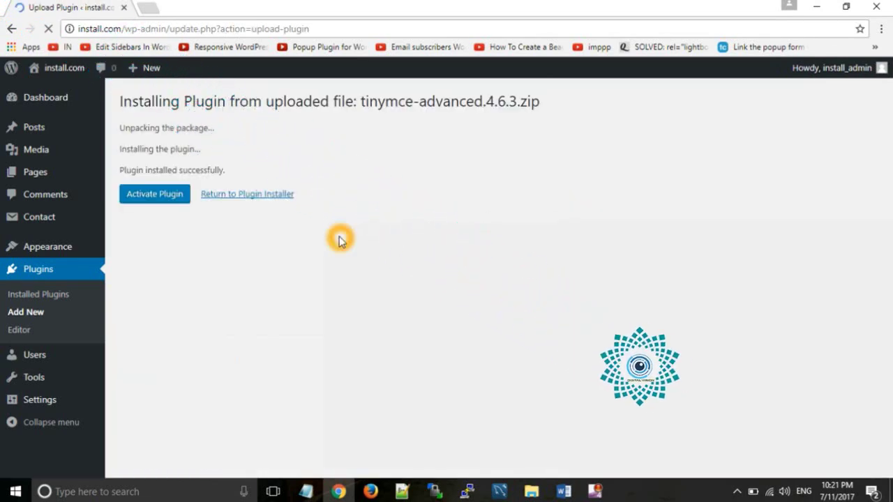
left_click(169, 202)
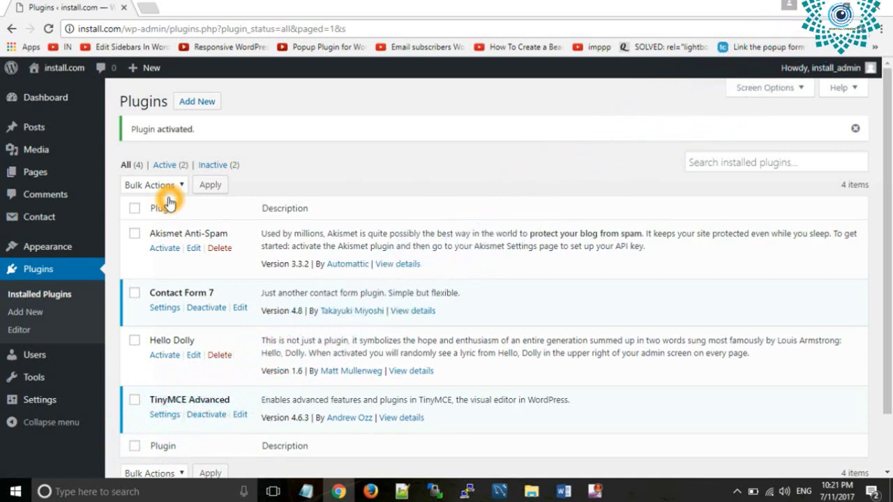
Open the live site in a new tab, look at the post area of its front page and return to the Plugins page.
left_click(49, 138)
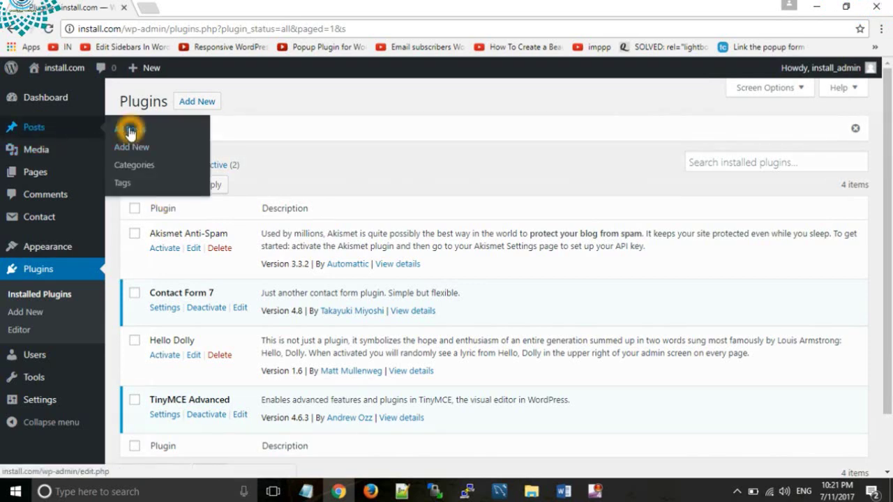
right_click(62, 62)
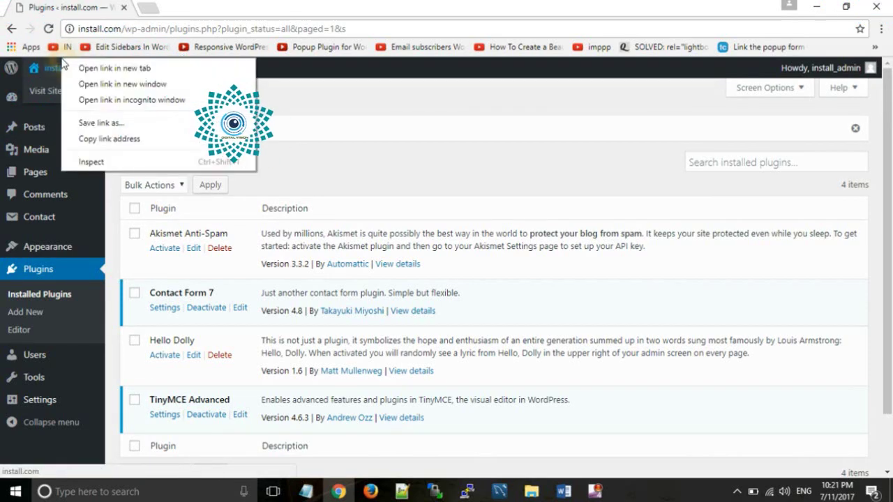
left_click(105, 68)
left_click(195, 7)
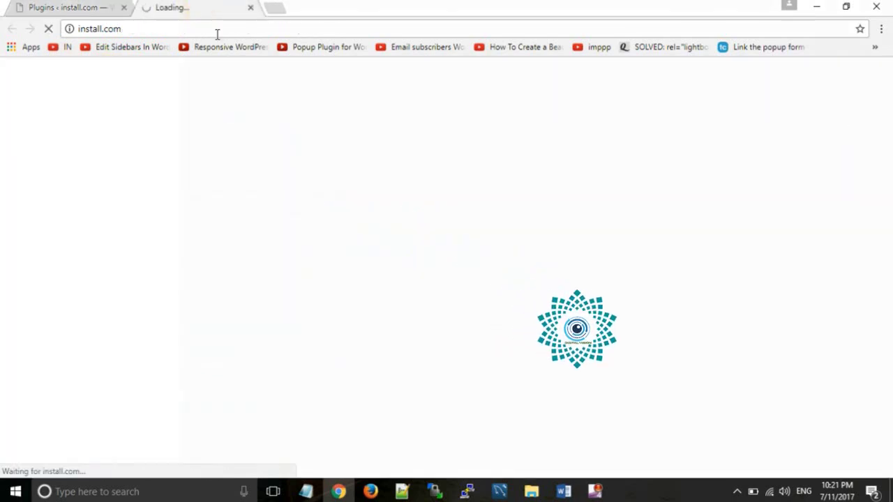
scroll(259, 325, "down", 3)
scroll(263, 325, "down", 2)
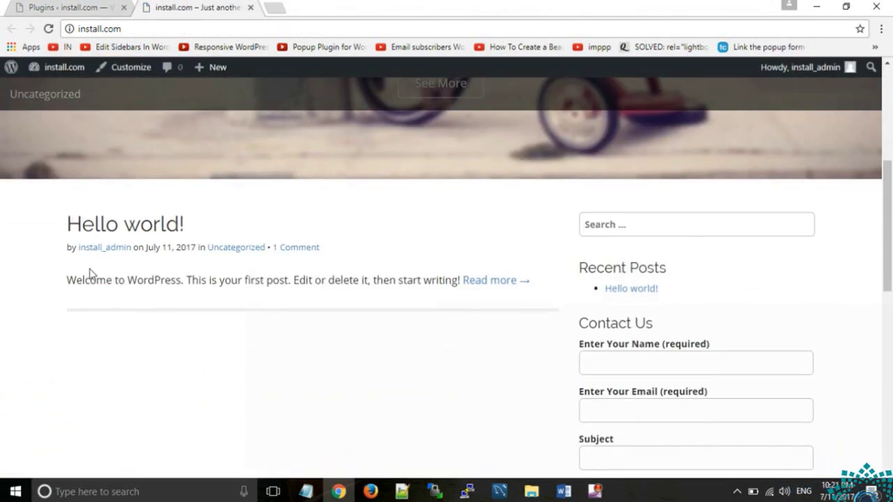
left_click(70, 6)
mouse_move(82, 127)
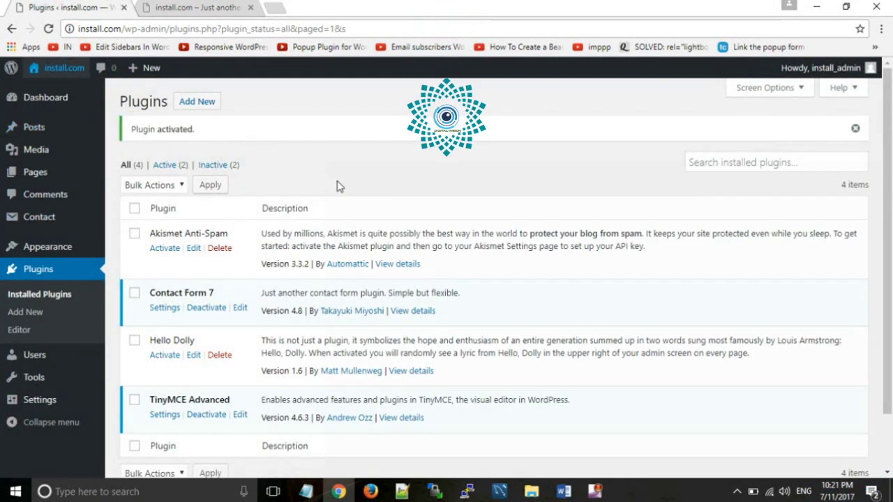
Open the Hello world! post for editing and look over the formatting tools in its visual editor.
mouse_move(35, 125)
left_click(135, 127)
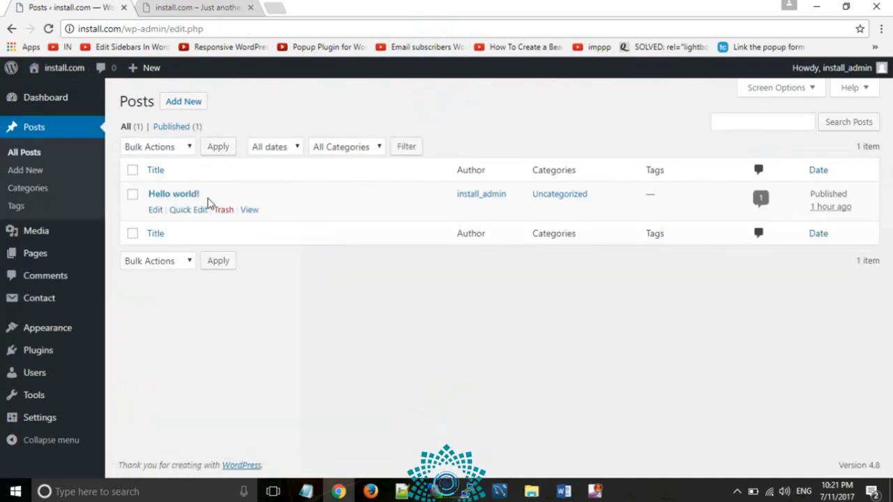
left_click(168, 198)
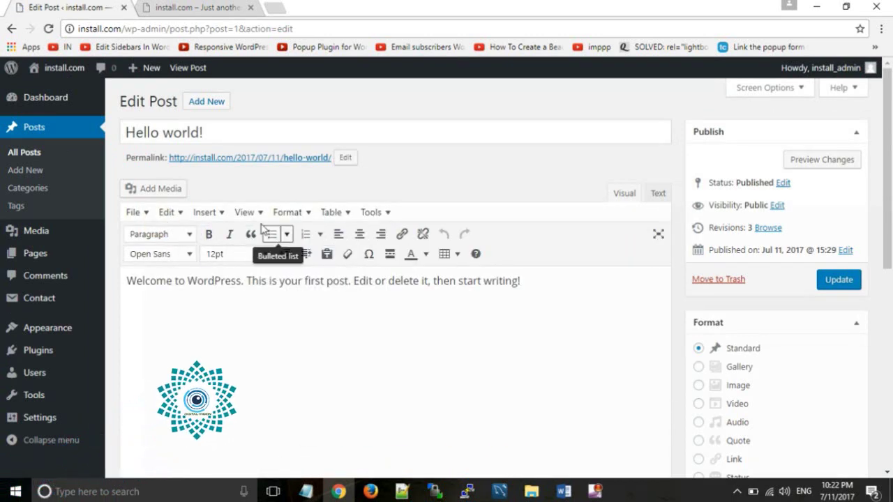
left_click(229, 234)
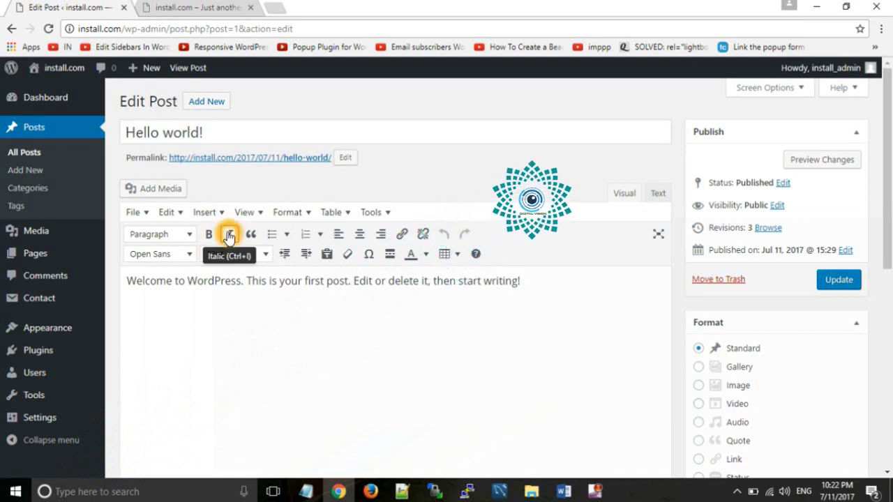
left_click(404, 235)
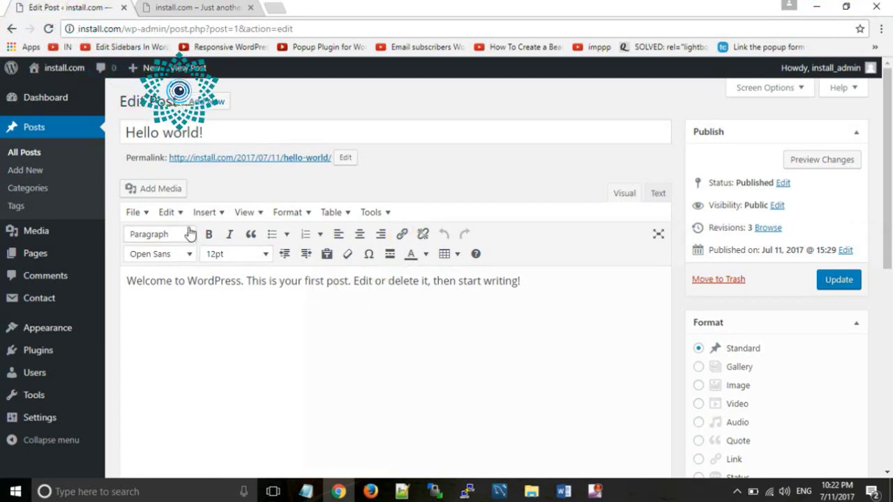
left_click(212, 234)
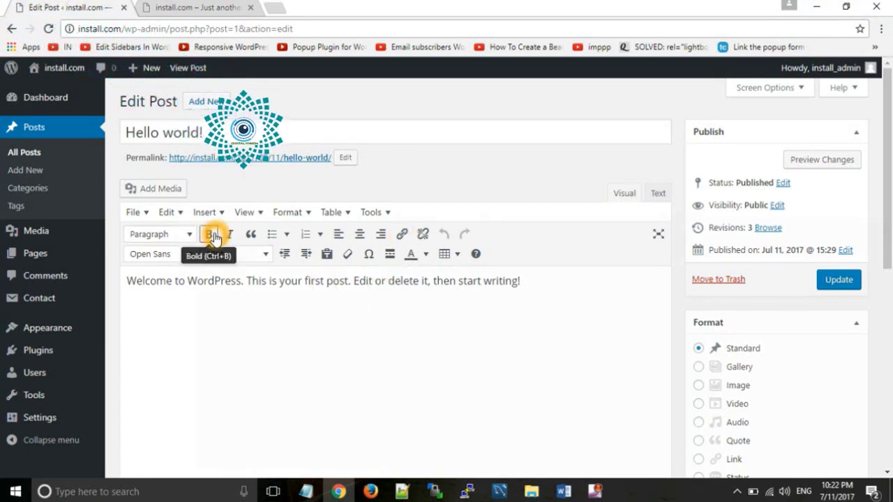
Make the words "Welcome to WordPress" in the post body bold and italic, without a link, and update the post.
left_click(183, 281)
left_click(240, 281)
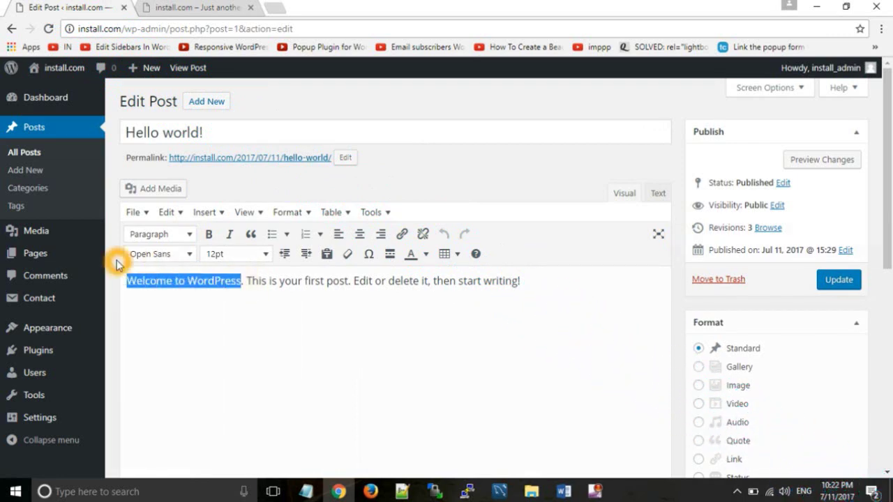
left_click(209, 236)
left_click(229, 237)
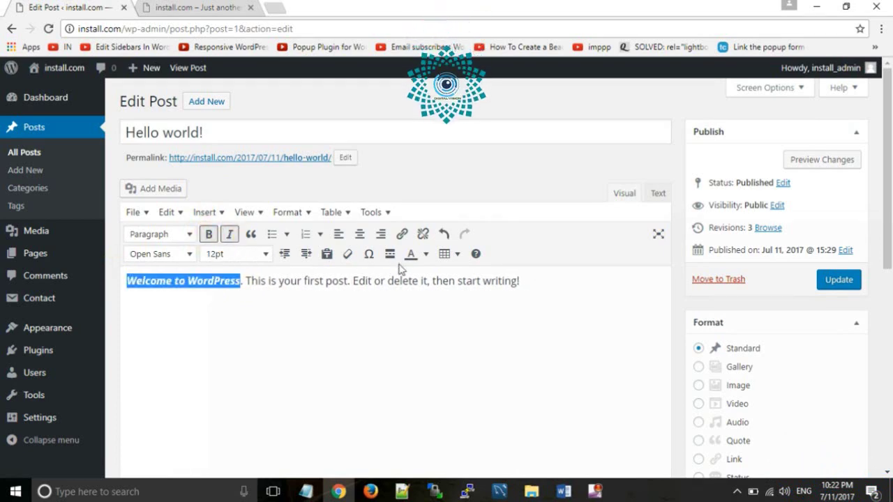
left_click(401, 236)
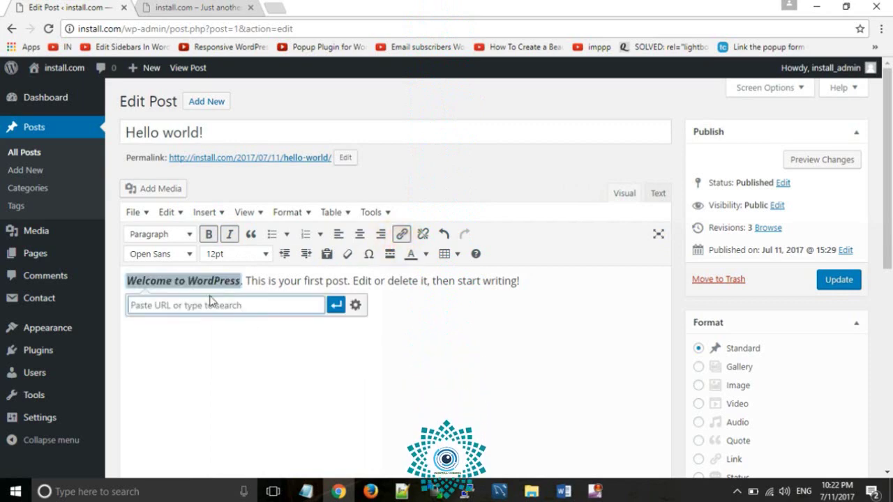
left_click(289, 362)
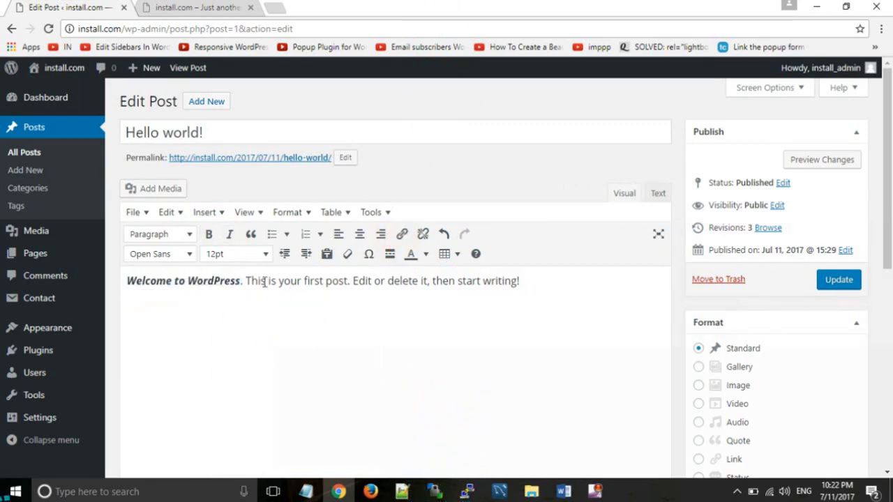
left_click(840, 284)
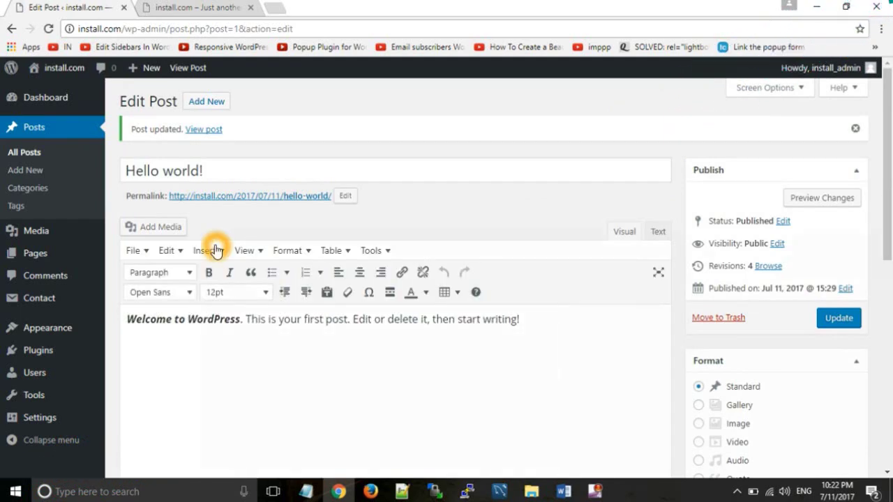
left_click(209, 251)
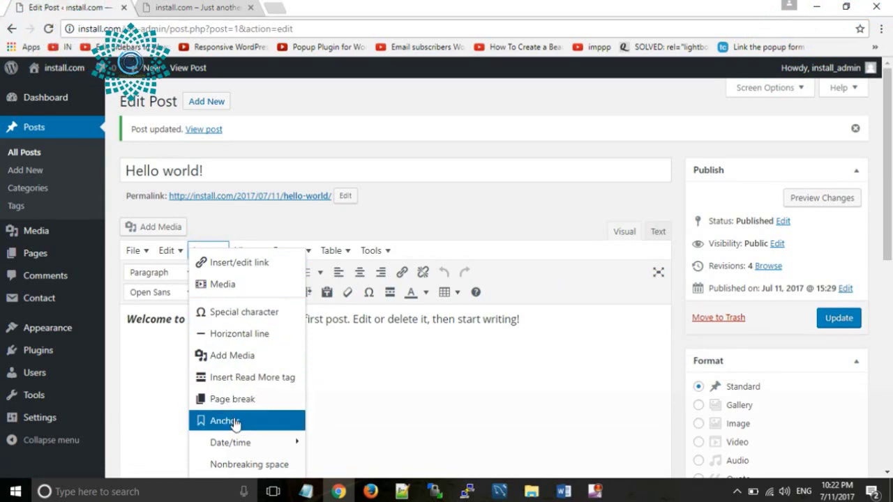
left_click(269, 427)
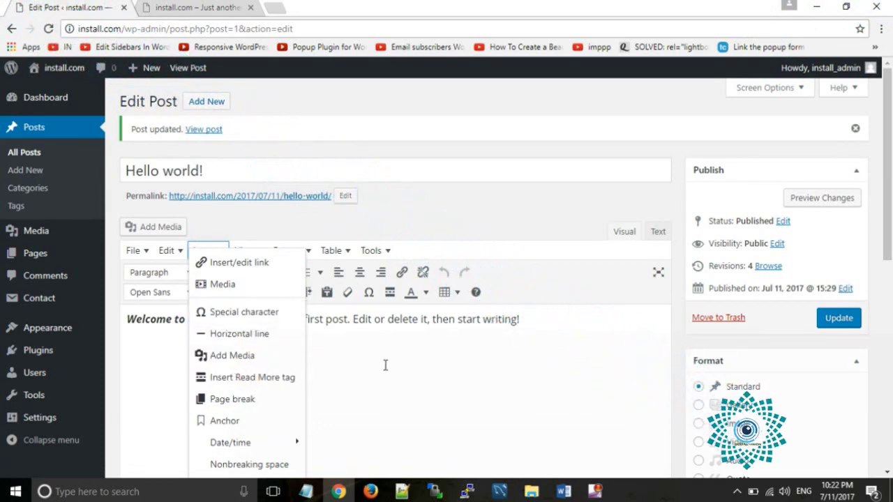
left_click(281, 319)
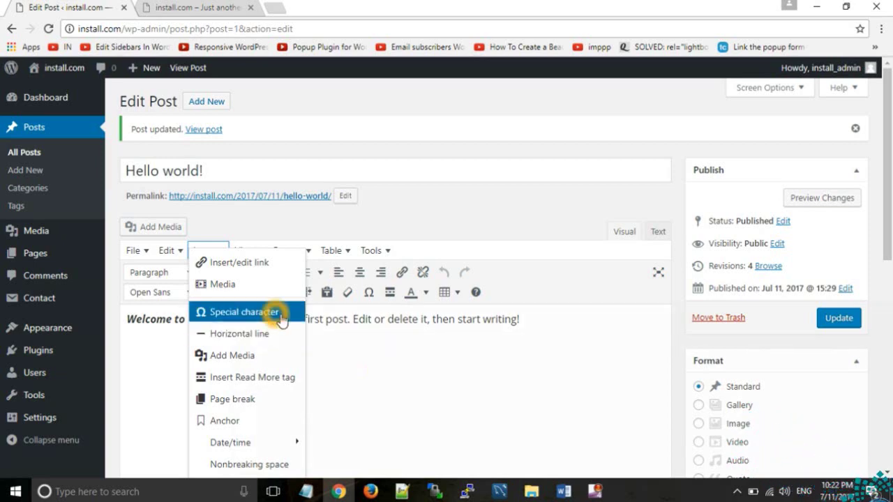
left_click(357, 355)
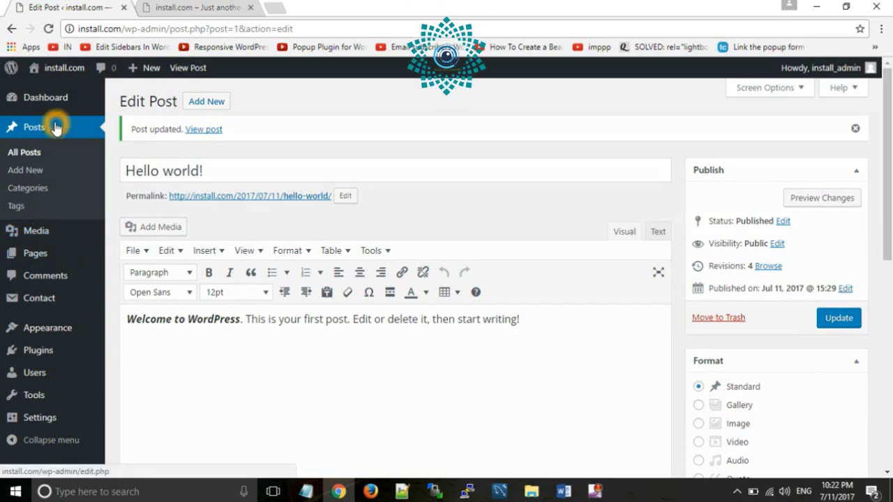
Visit the live site, open the full Hello world! post and examine the formatting of "Welcome to WordPress".
left_click(59, 74)
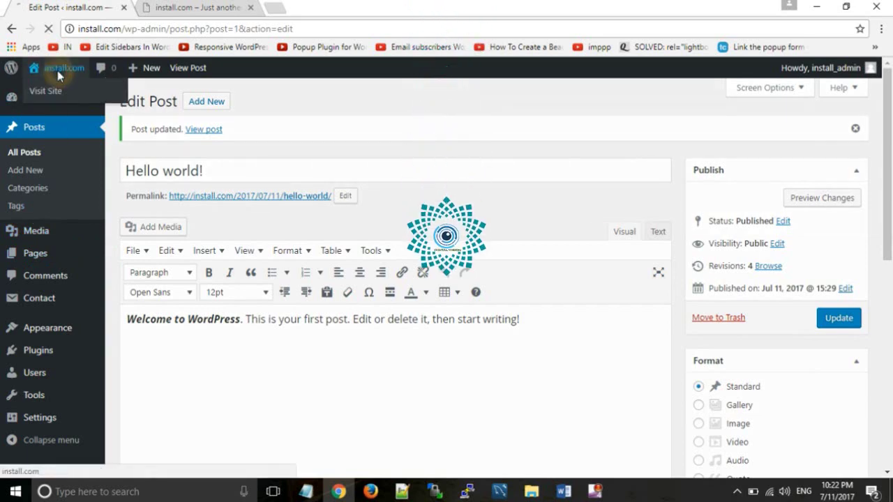
scroll(223, 234, "down", 5)
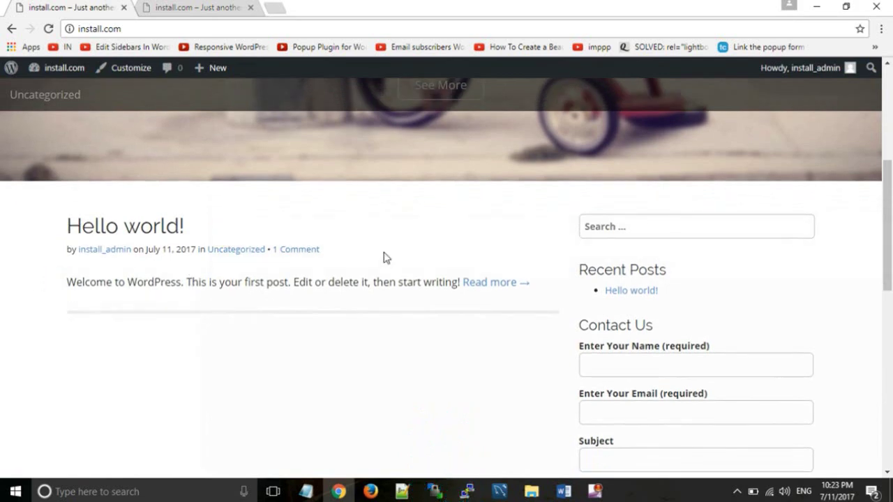
left_click(483, 288)
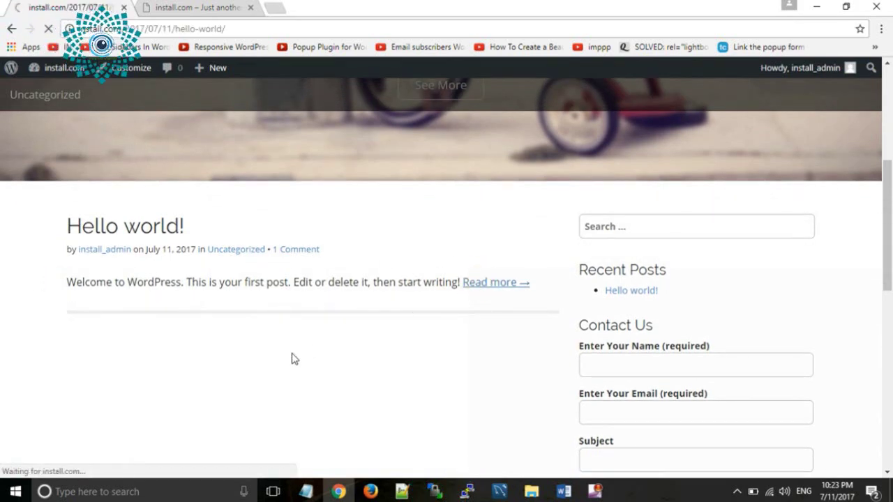
scroll(109, 233, "down", 1)
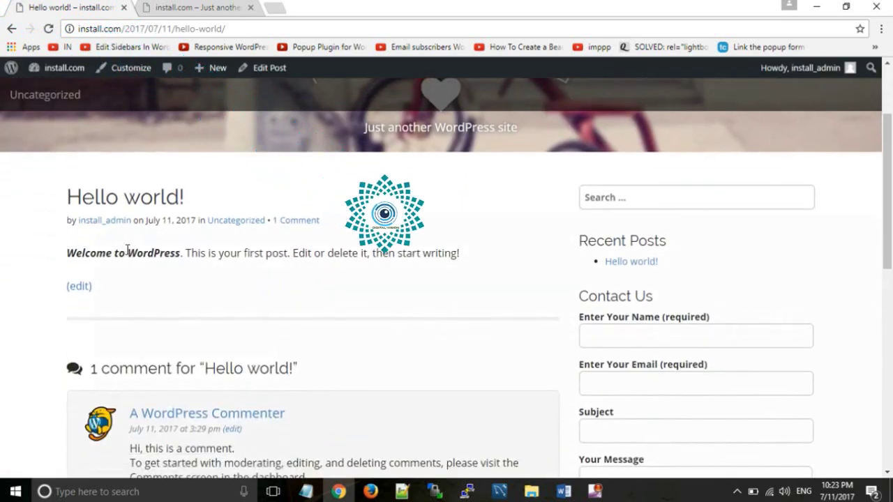
left_click_drag(179, 254, 79, 246)
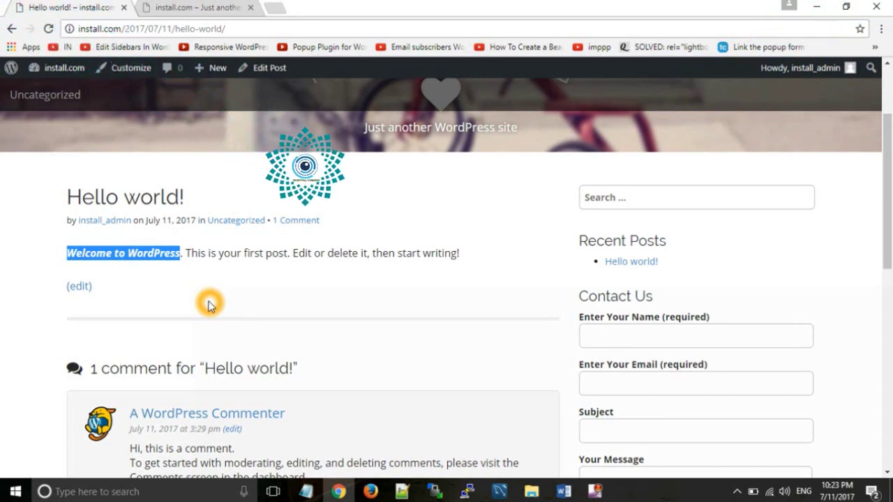
scroll(209, 305, "up", 2)
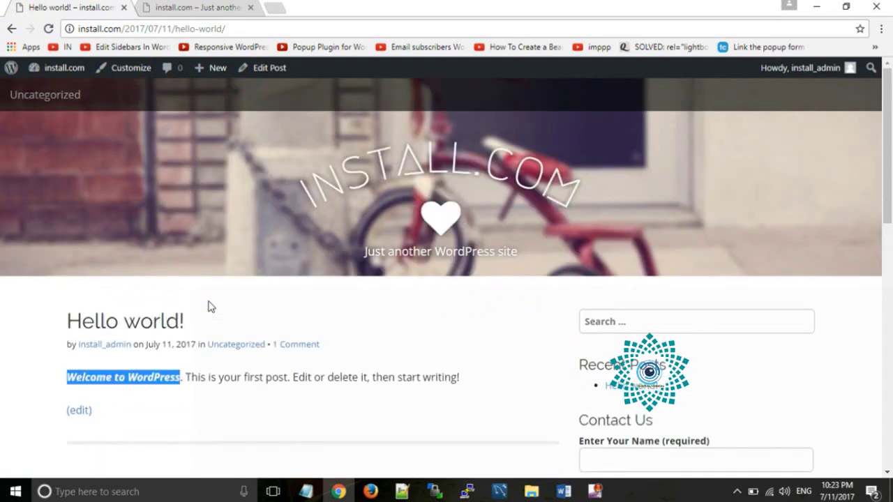